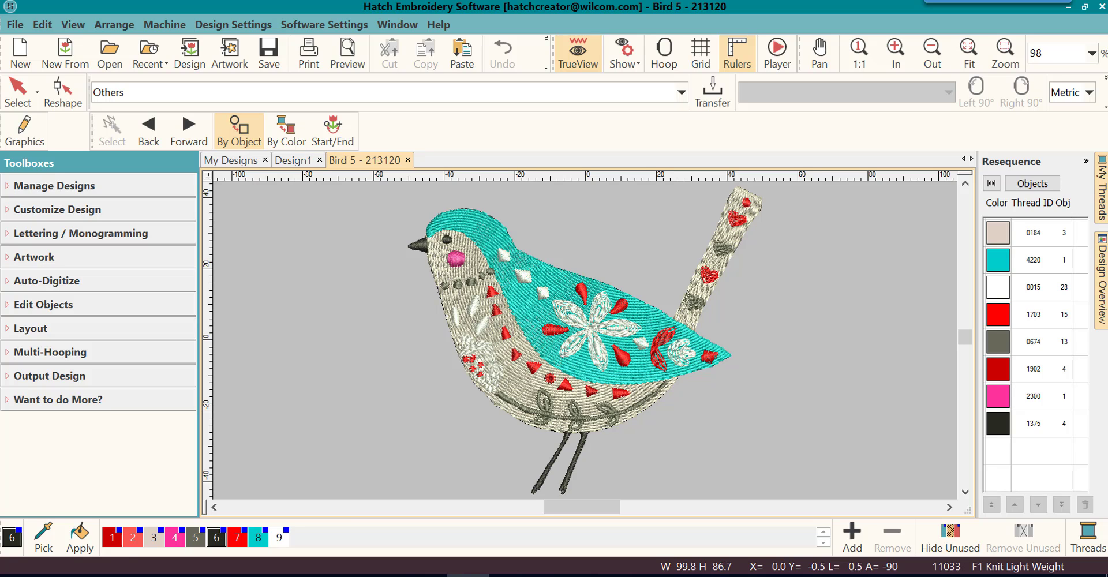
Step: Show Bird 5 - 213120_lg as outlines with stitch paths and list its objects in Resequence
left_click(843, 292)
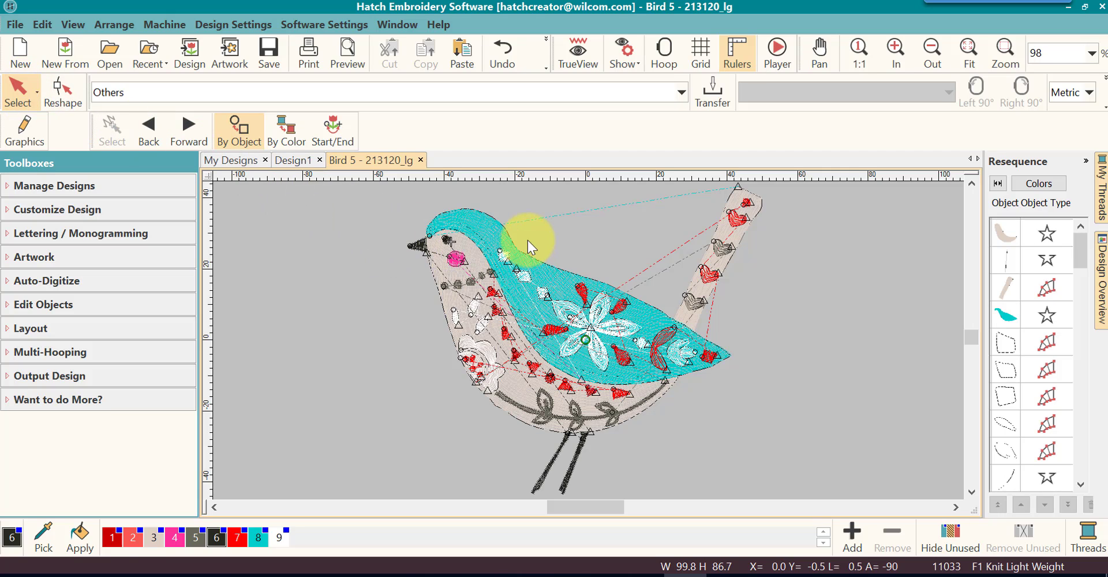
Step: Try selecting the wing flower and a red teardrop, then deselect both, leaving the design unchanged
left_click_drag(528, 240, 670, 393)
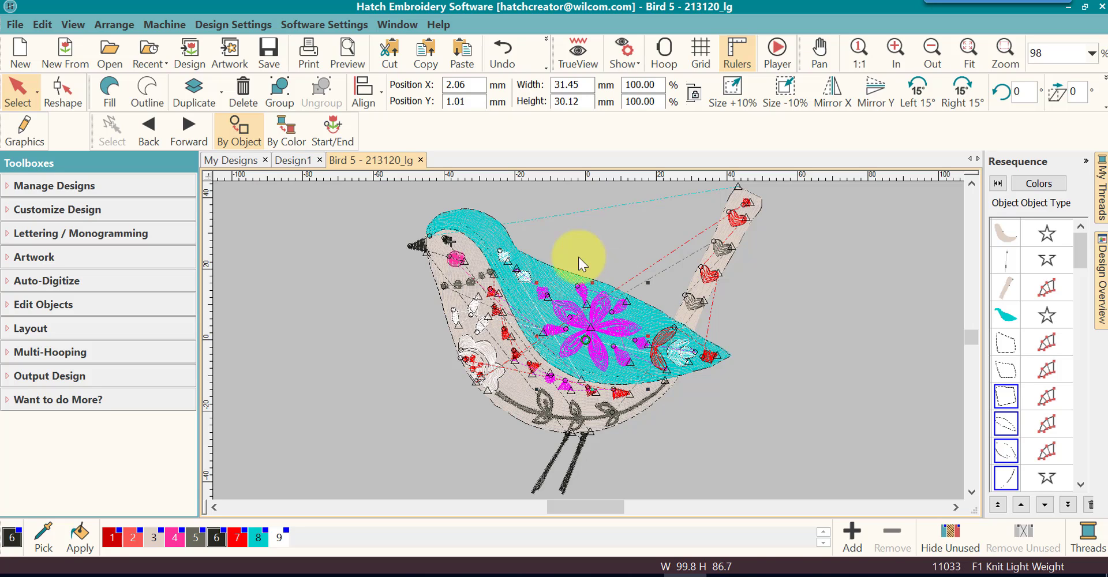
left_click(569, 233)
left_click_drag(580, 293, 577, 319)
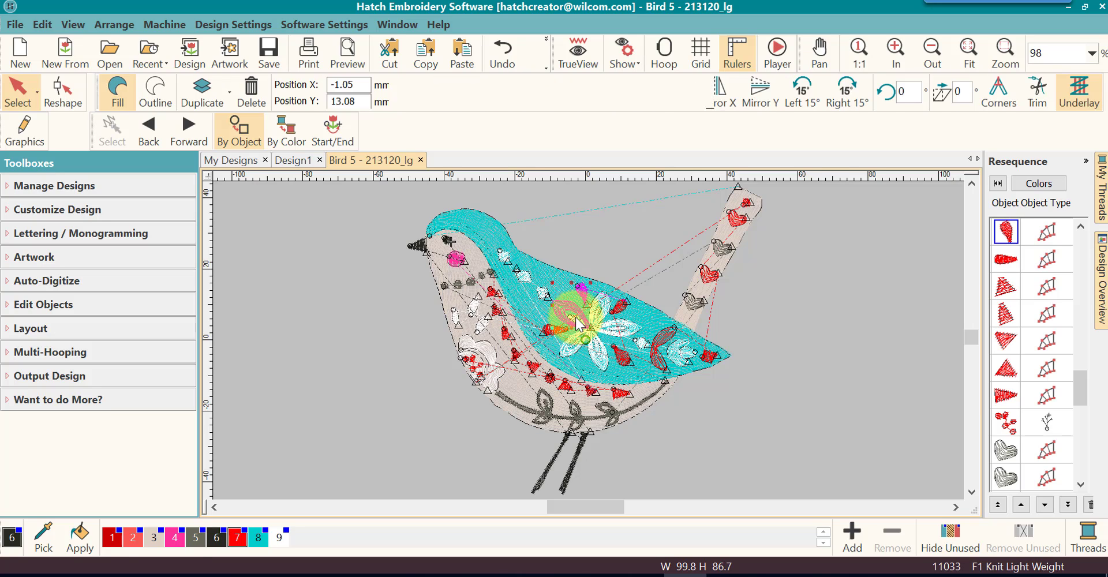
left_click(625, 247)
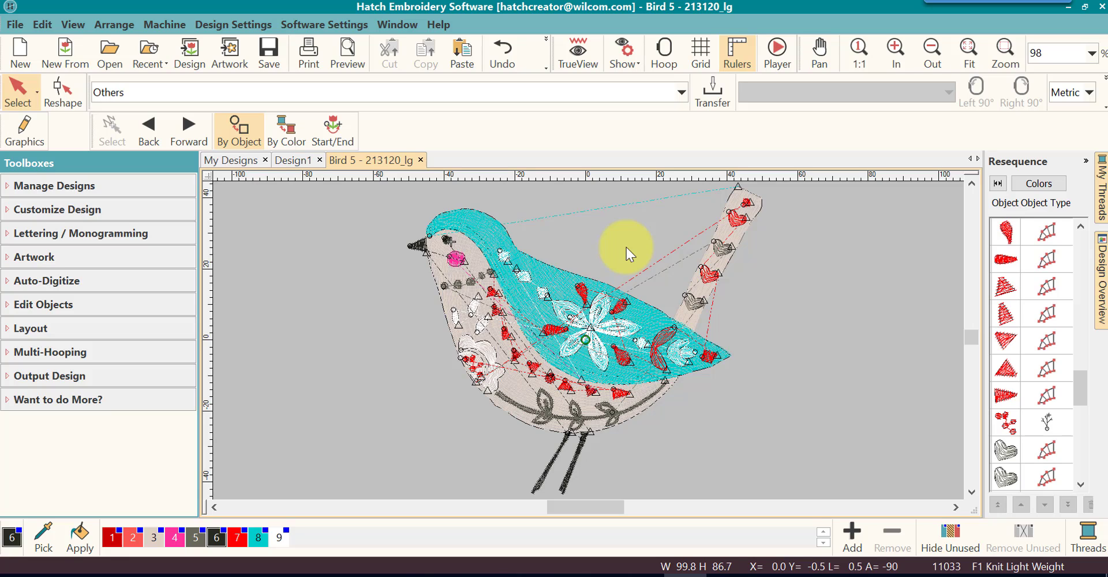
Step: Switch to Polygon Select and outline the wing flower's upper and left sides
left_click(35, 93)
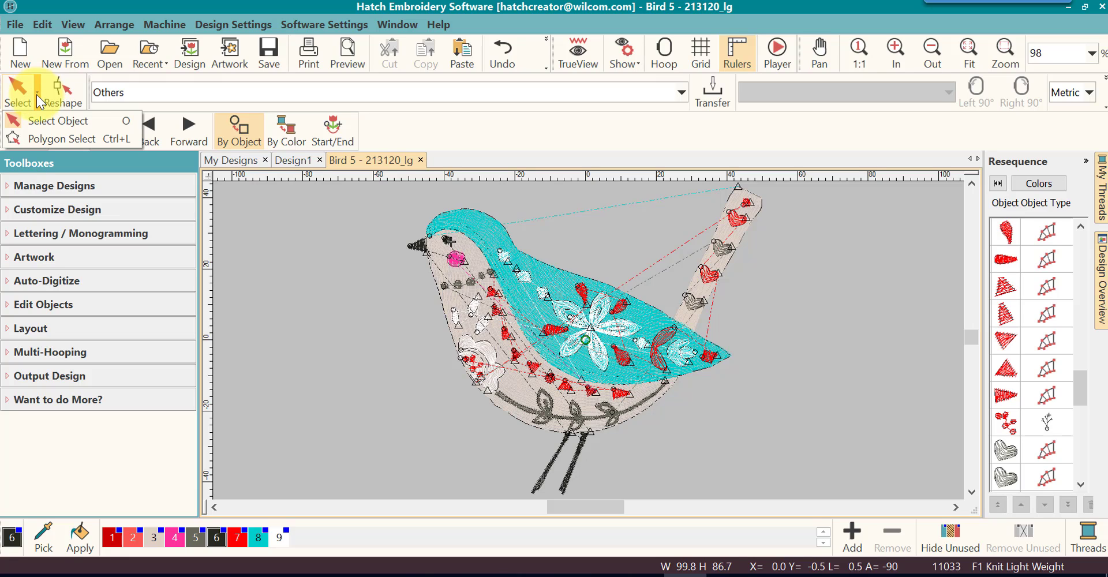
left_click(33, 136)
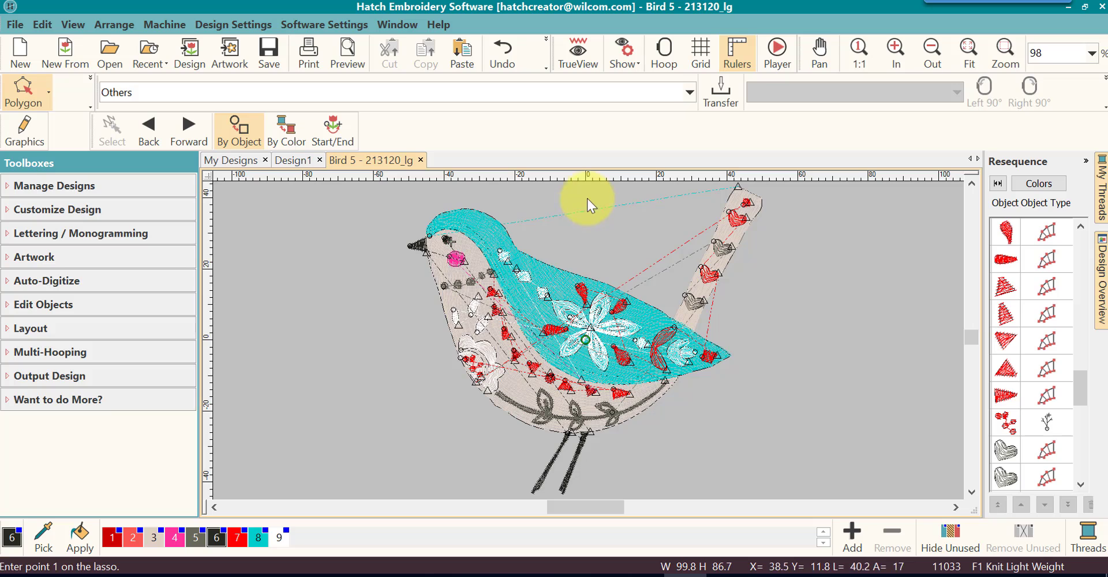
left_click(607, 251)
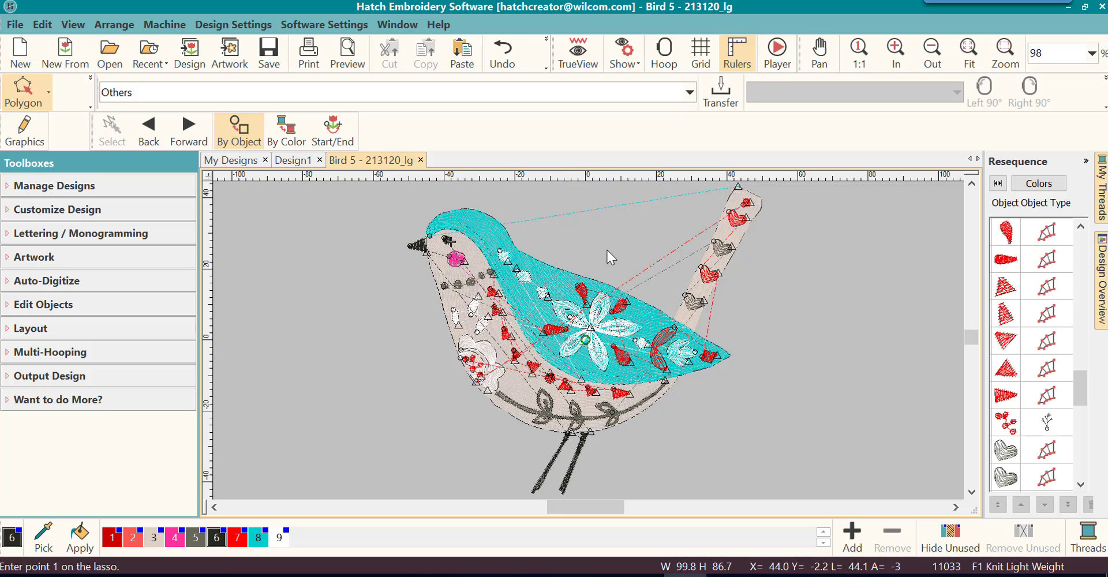
left_click(574, 266)
left_click(564, 287)
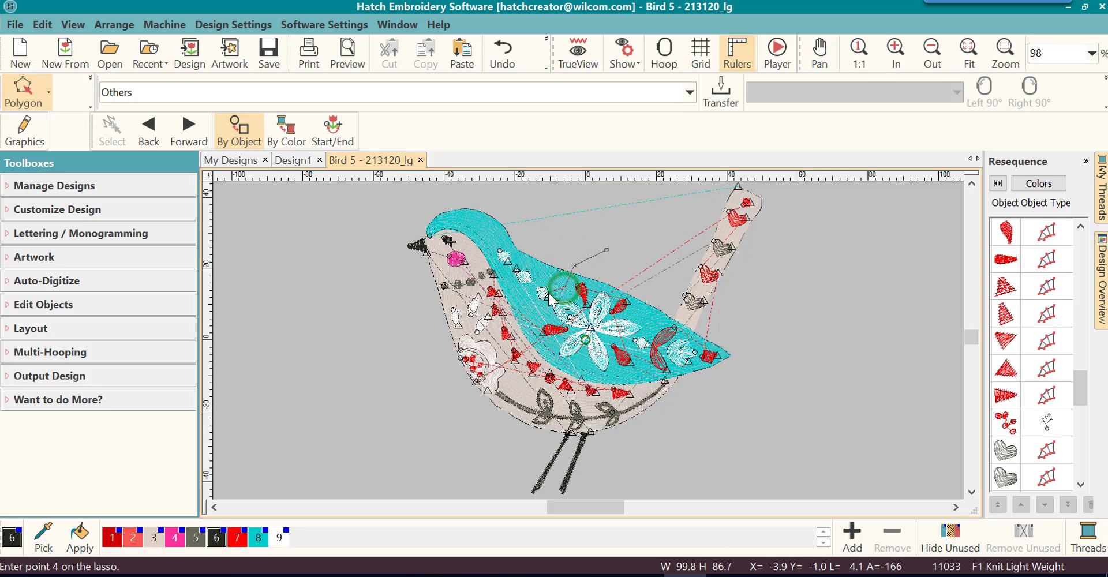
left_click(547, 296)
left_click(526, 316)
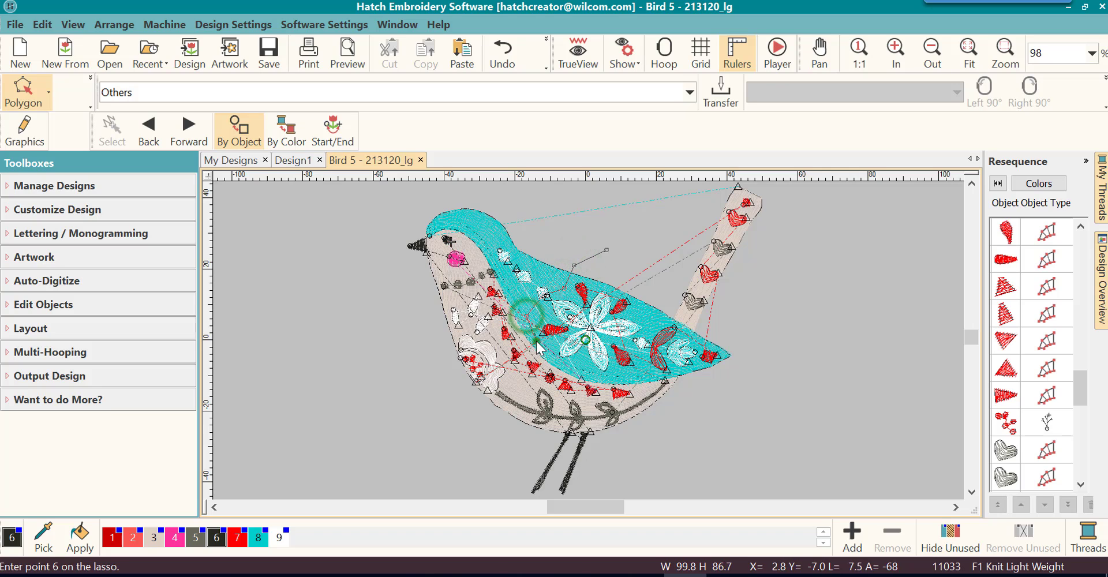
left_click(538, 347)
left_click(553, 359)
Step: Finish the lasso around the flower's lower and right sides and close it to select the pieces
left_click(569, 367)
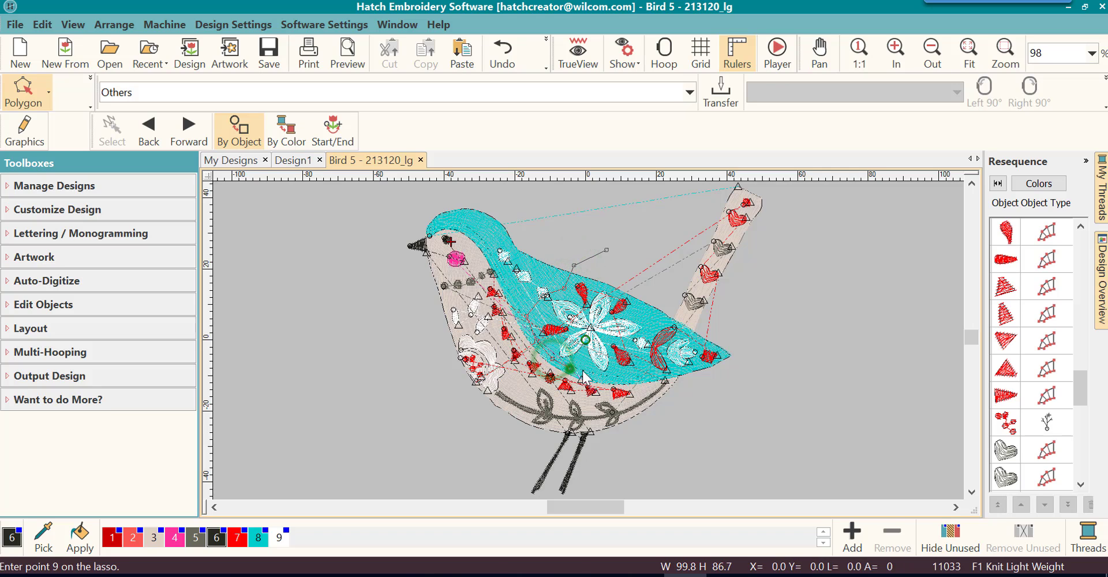
left_click(614, 381)
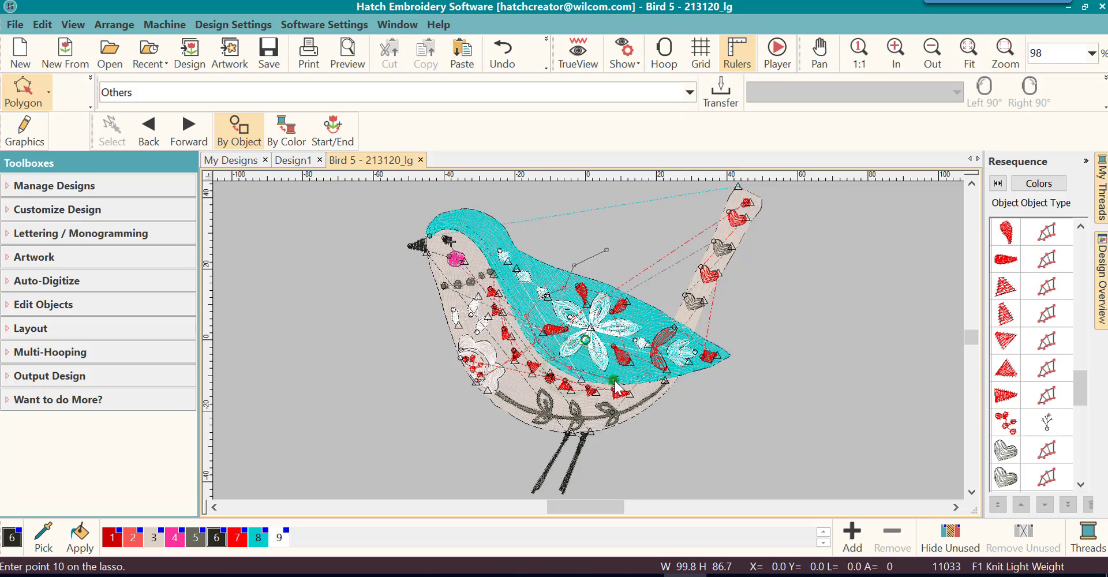
left_click(622, 349)
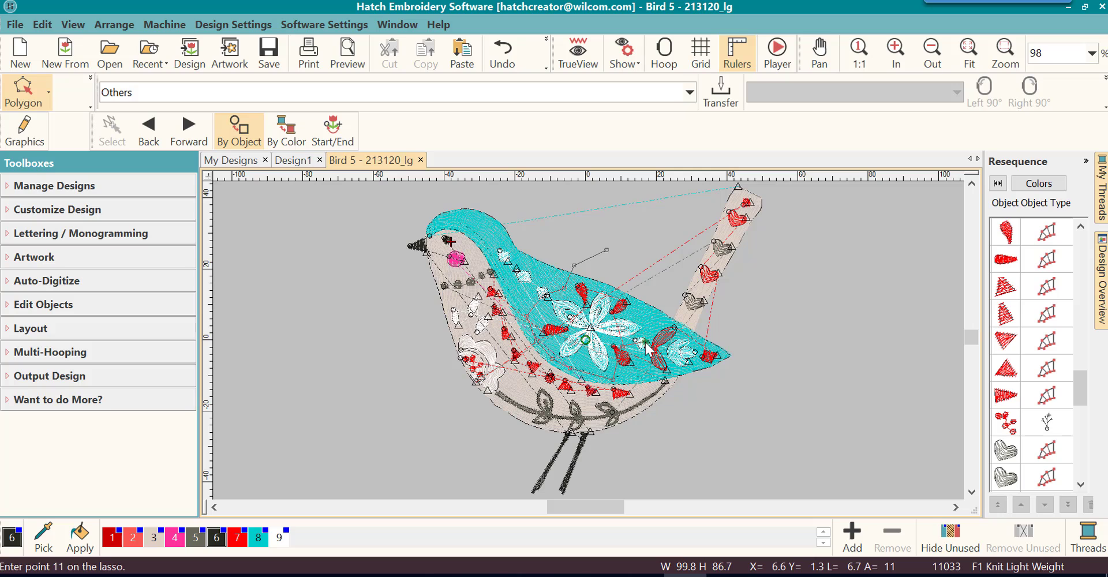
left_click(645, 341)
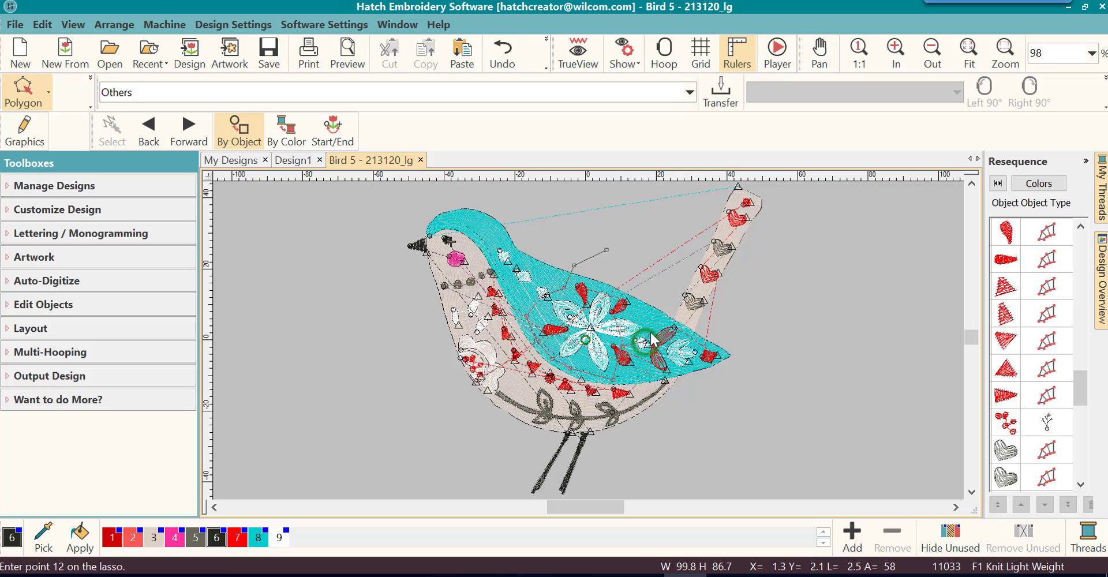
left_click(649, 283)
left_click(632, 250)
left_click(630, 248)
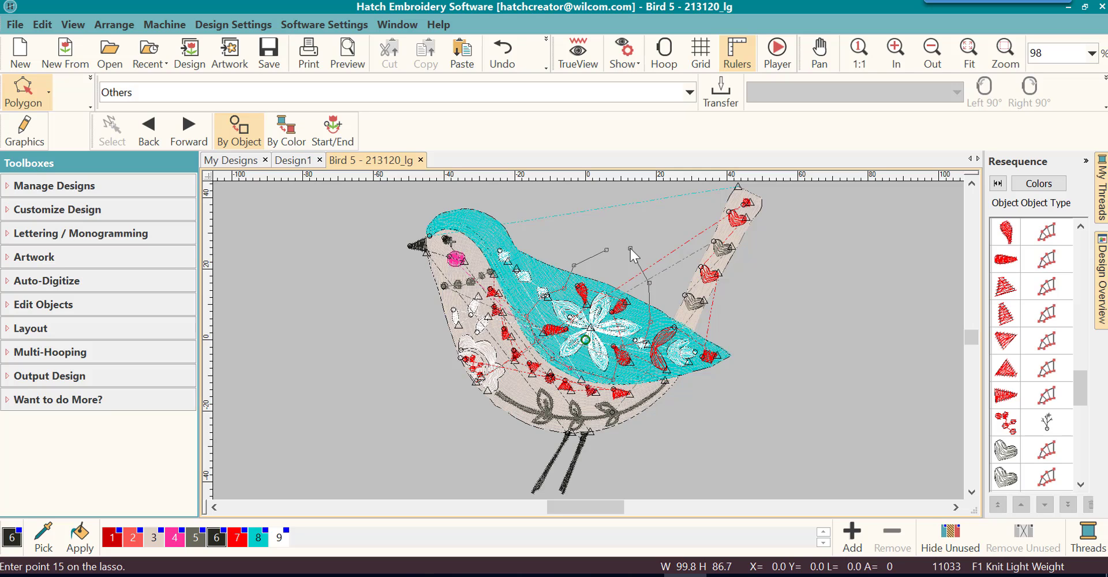
key("Return")
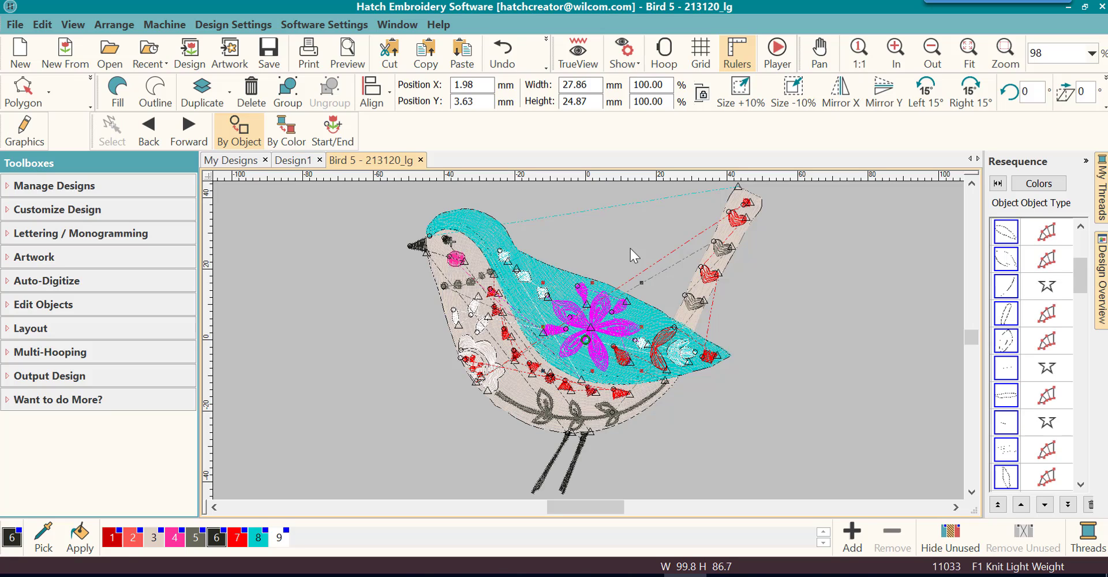
Step: Restart Polygon Select and outline the wing's upper, left and bottom edges
left_click(27, 95)
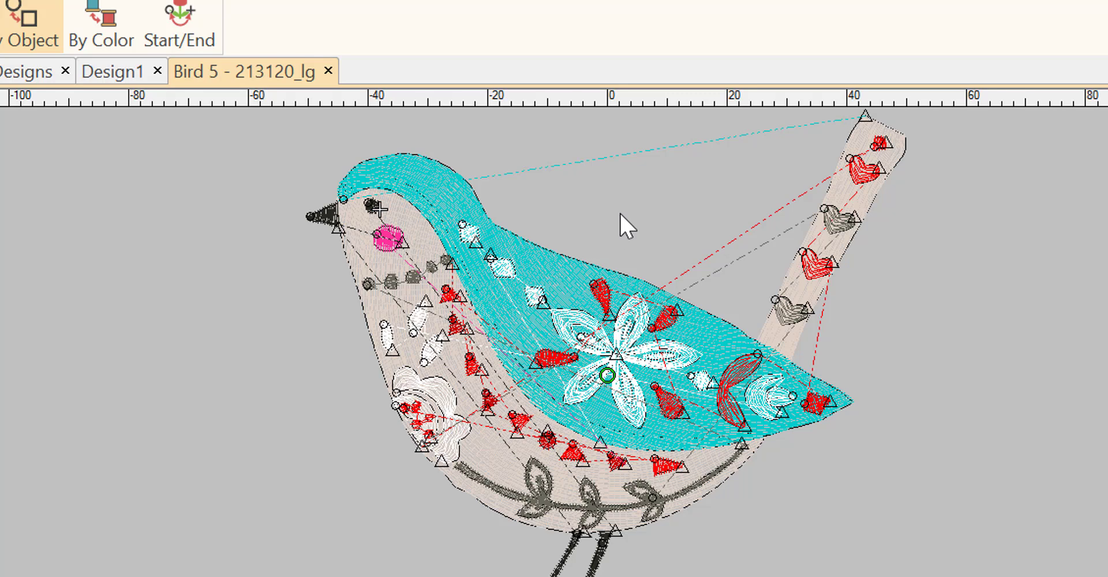
left_click(619, 213)
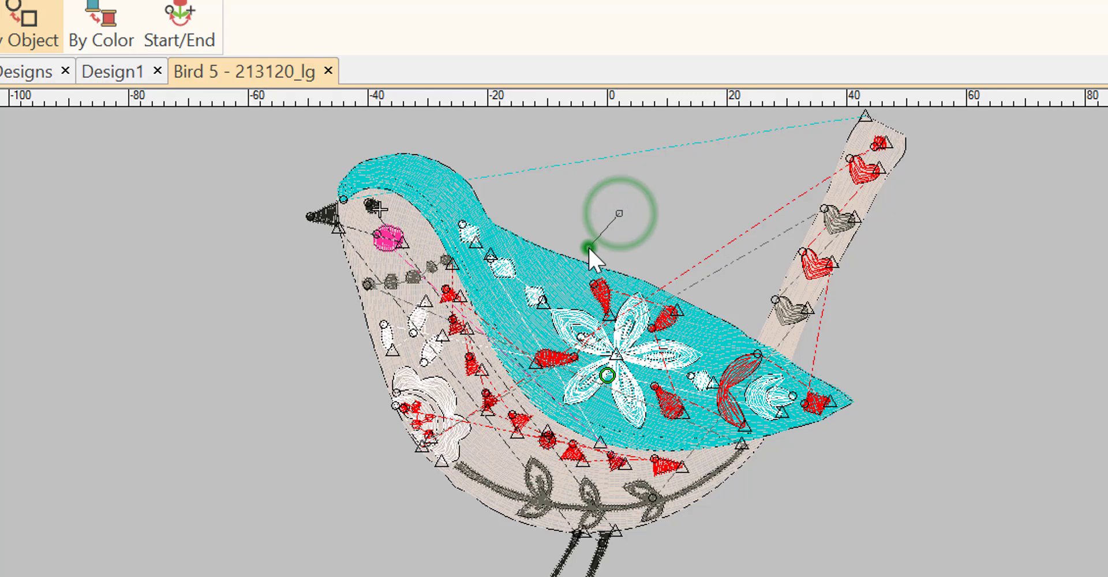
left_click(588, 248)
left_click(531, 298)
left_click(499, 364)
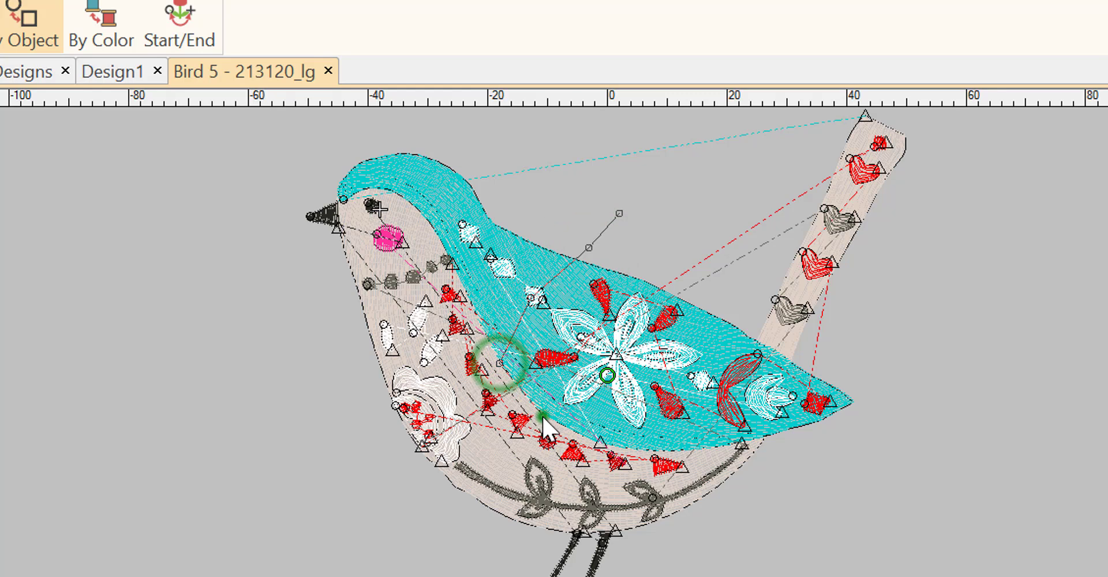
left_click(542, 415)
left_click(616, 437)
left_click(663, 441)
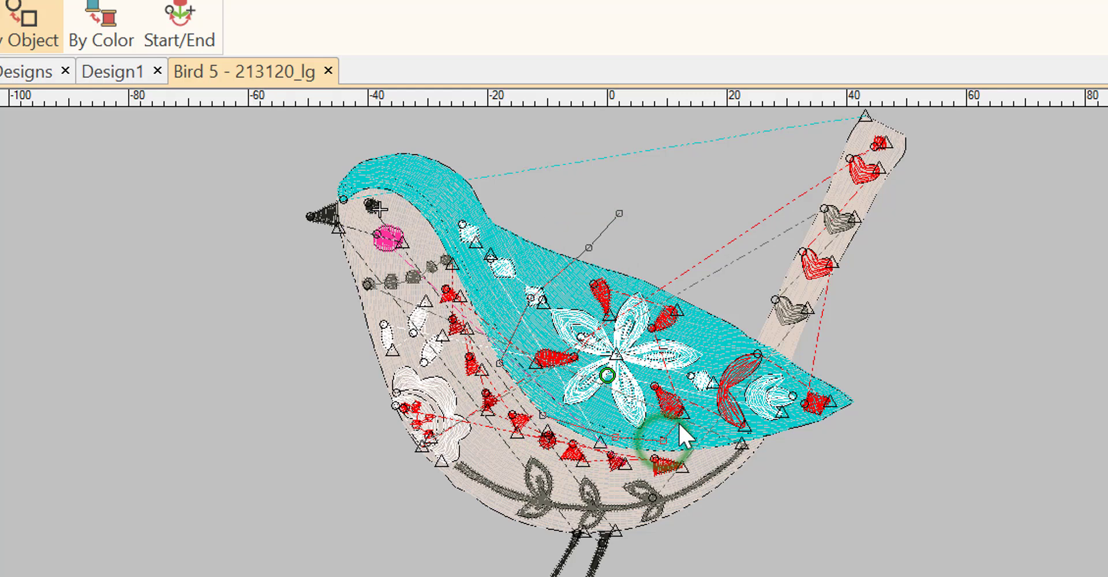
Step: Complete the outline up the wing's right side and close it, selecting the 27.86 × 24.87 mm flower
left_click(701, 430)
left_click(703, 407)
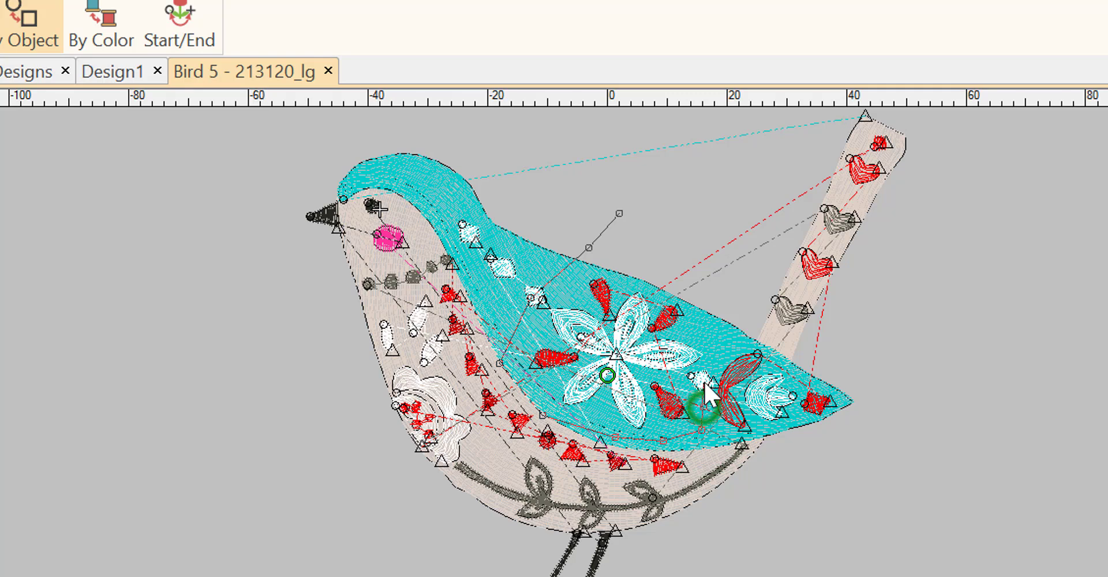
left_click(701, 376)
left_click(718, 350)
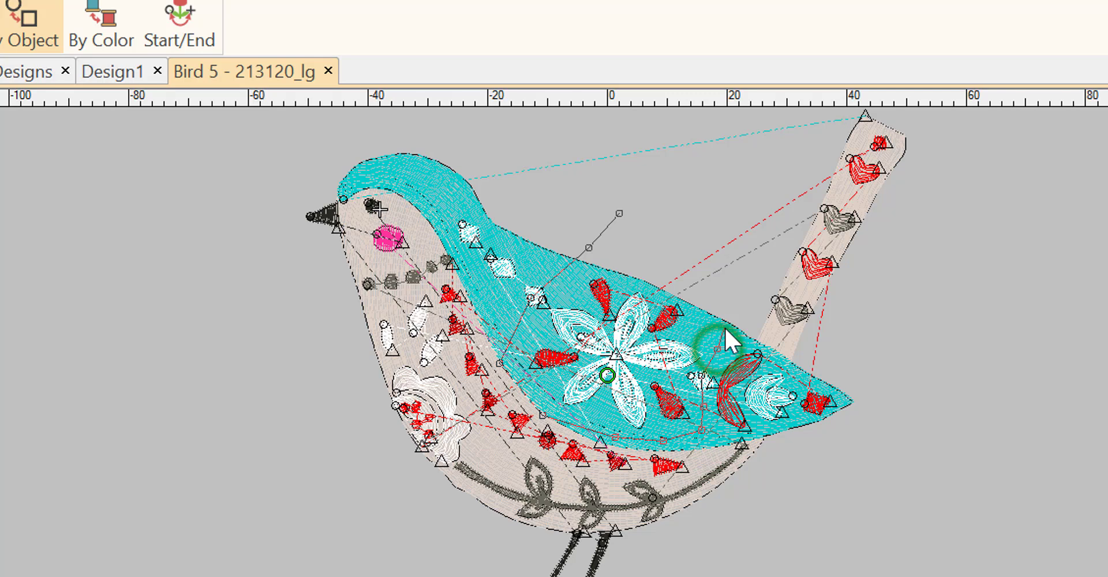
left_click(724, 326)
left_click(716, 281)
left_click(654, 236)
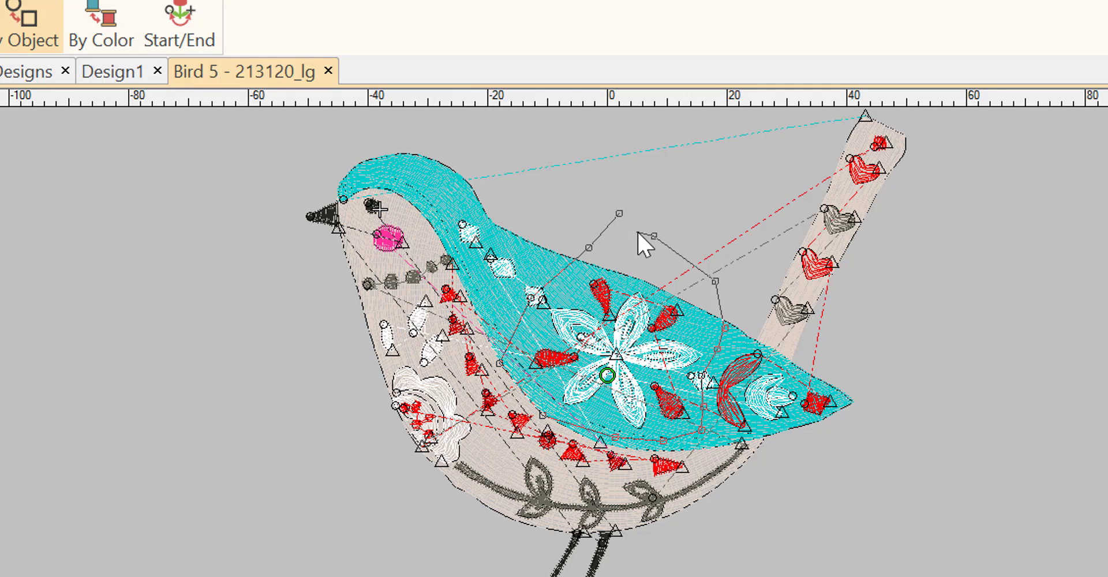
key("Return")
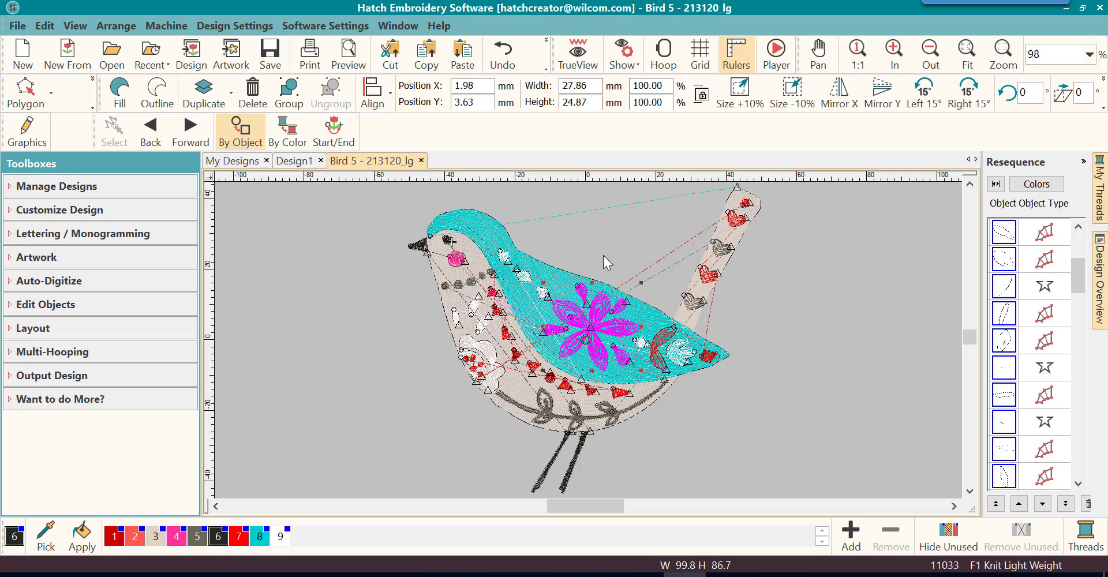
Step: Group the selected wing flower pieces and confirm they select as one group
left_click(290, 101)
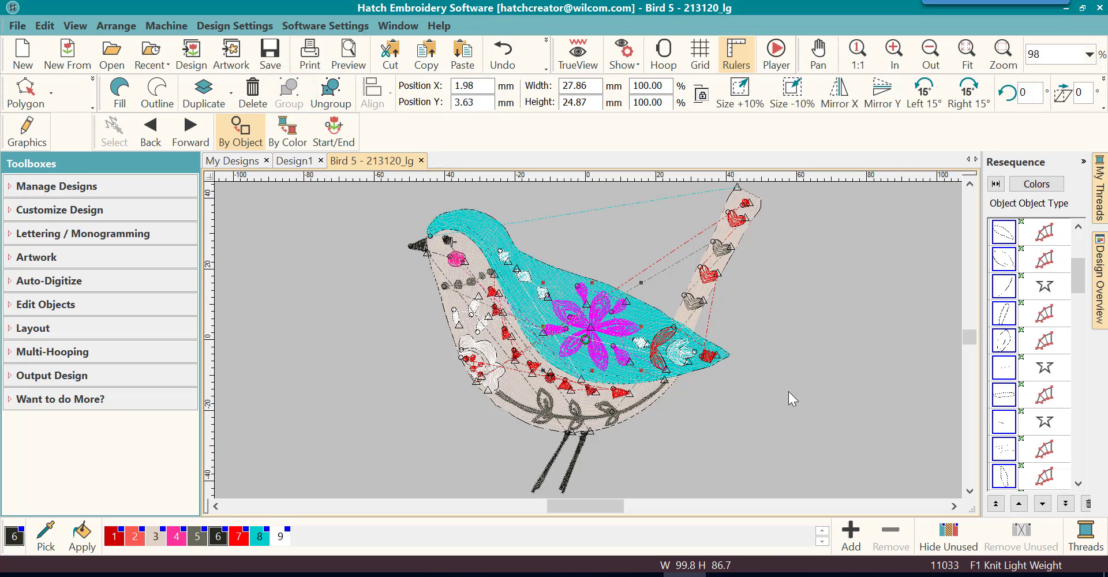
left_click(844, 405)
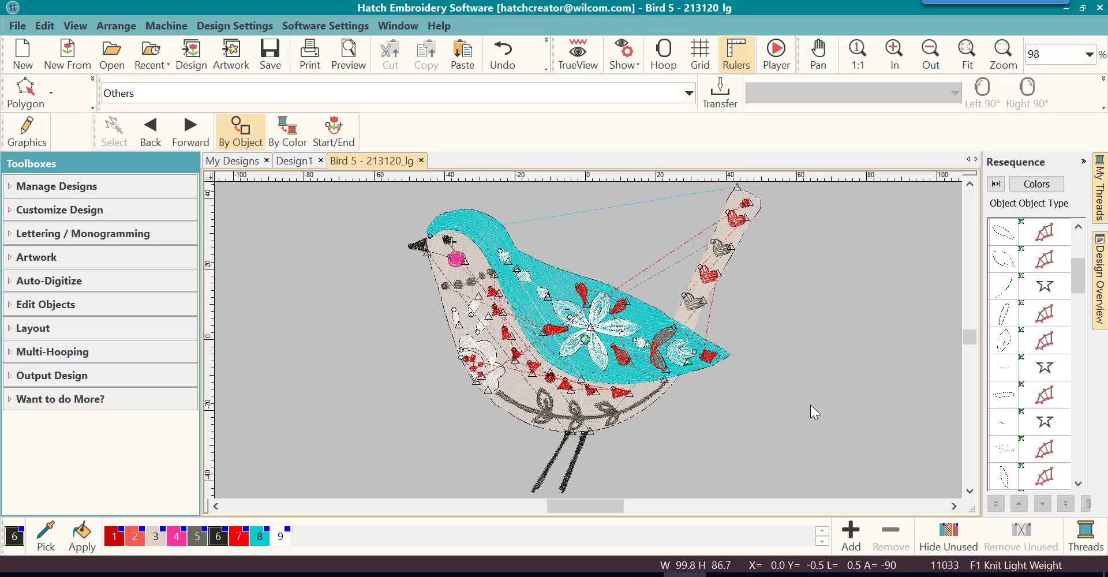
left_click(584, 294)
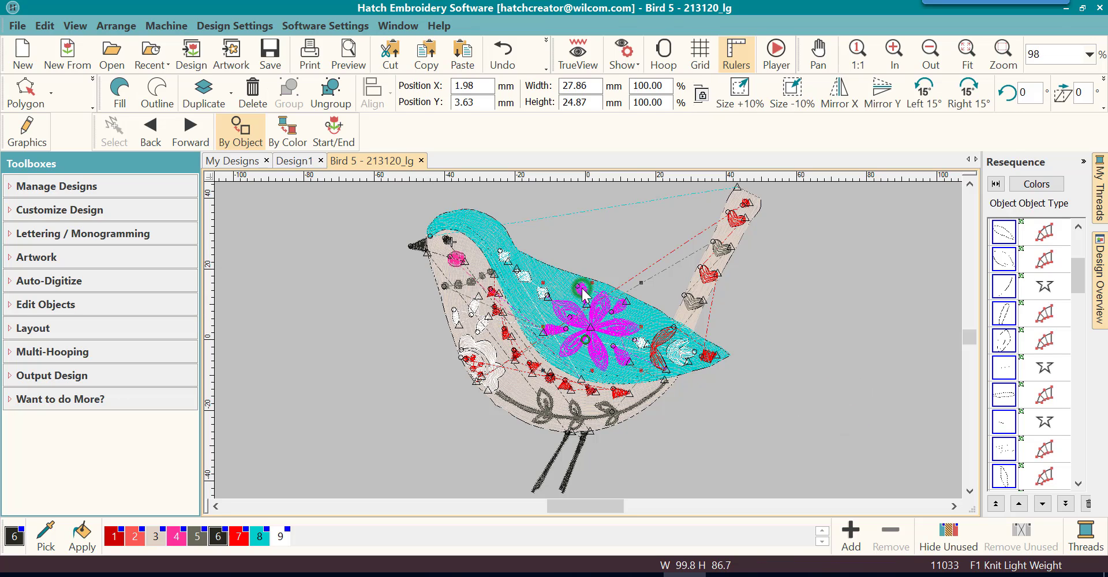
left_click(815, 382)
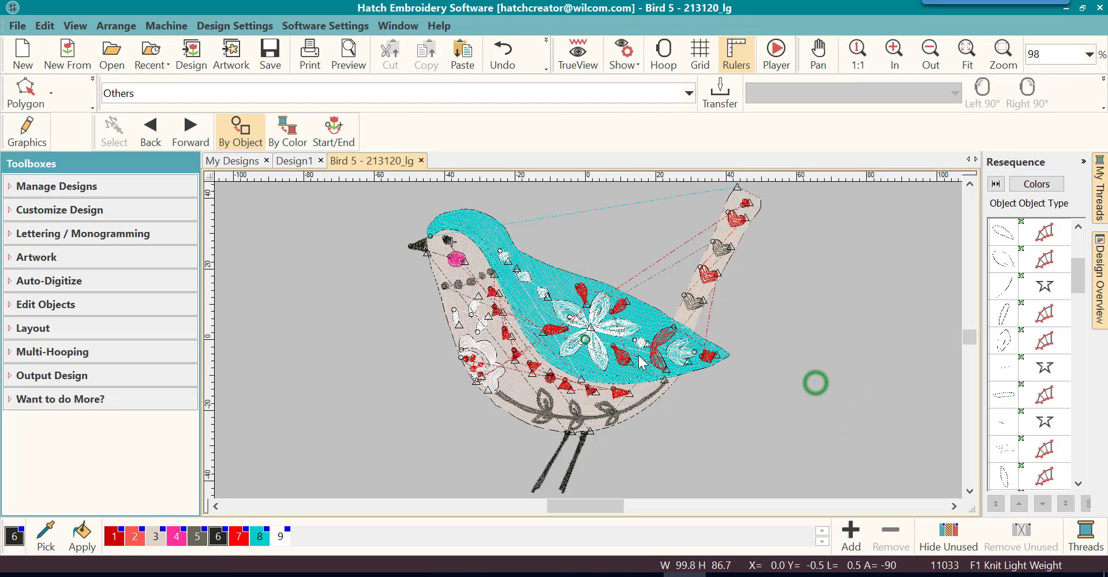
left_click(608, 329)
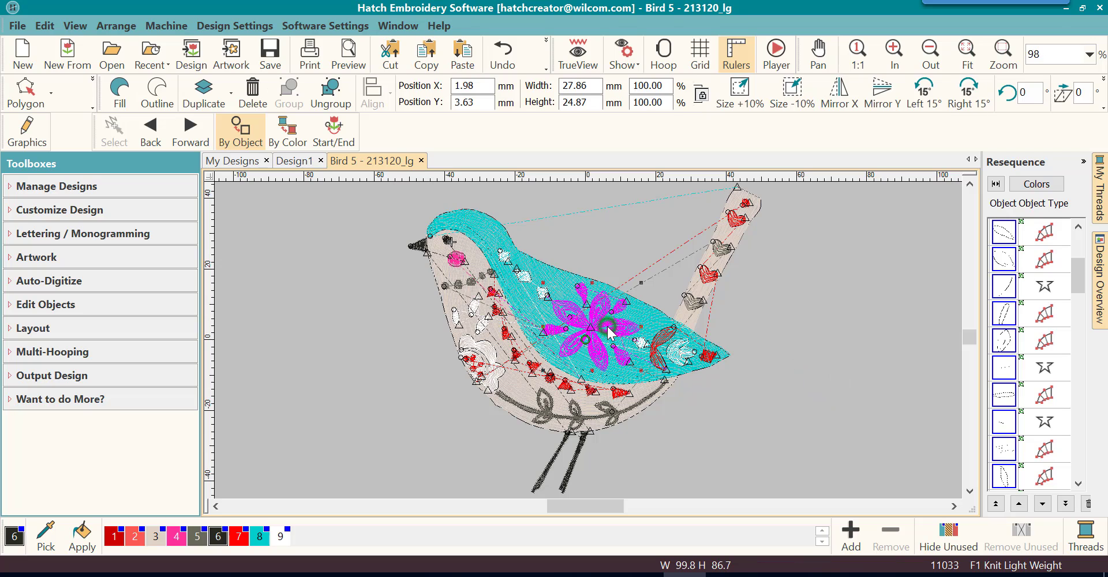
left_click(783, 331)
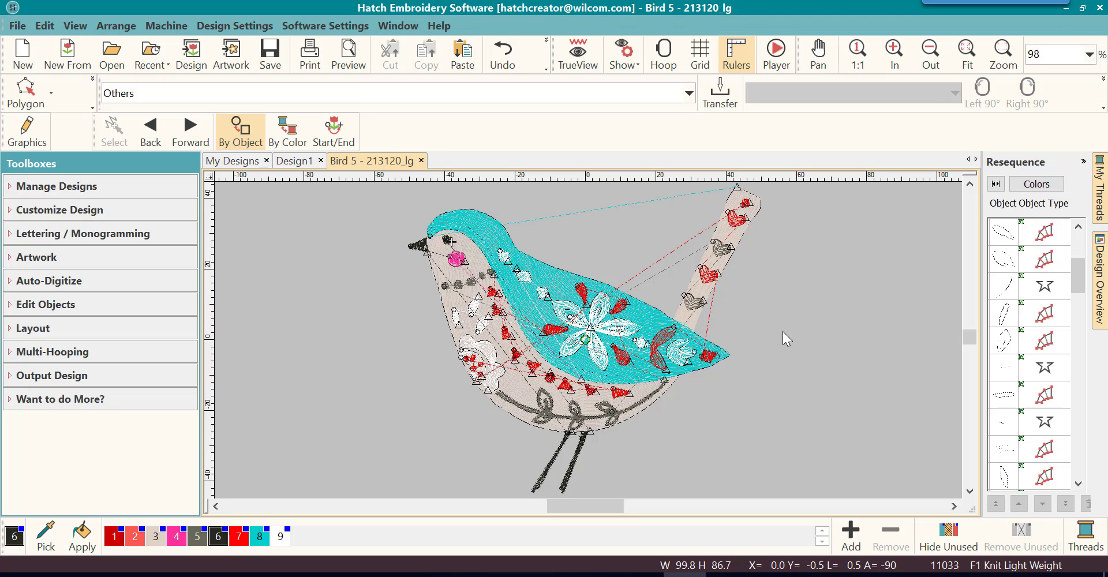
Step: Select the hearts on the bird's tail and group them together
left_click(738, 224)
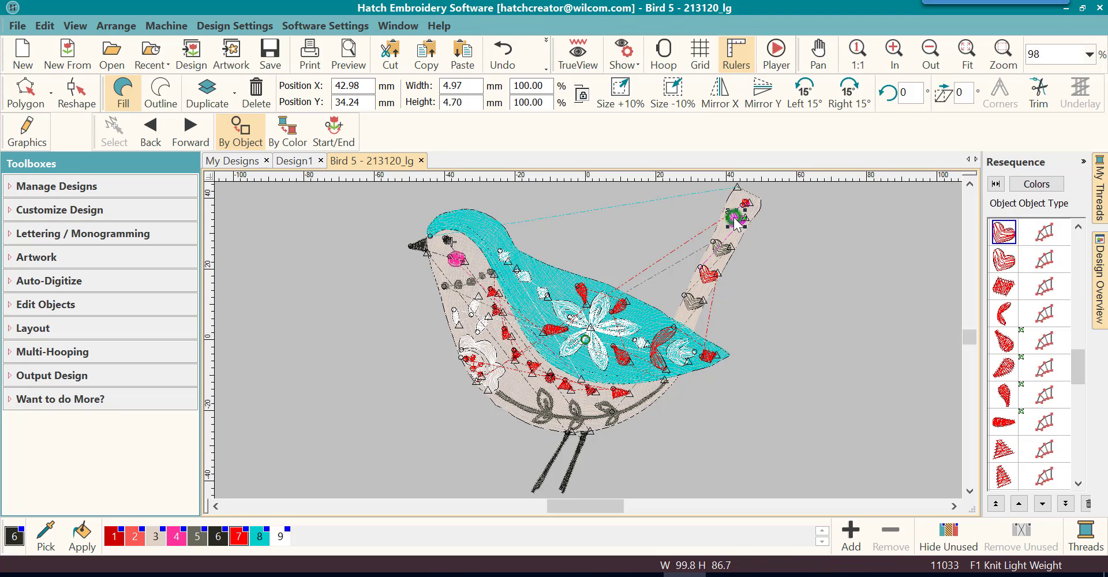
left_click(709, 274, "ctrl")
left_click(693, 303, "ctrl")
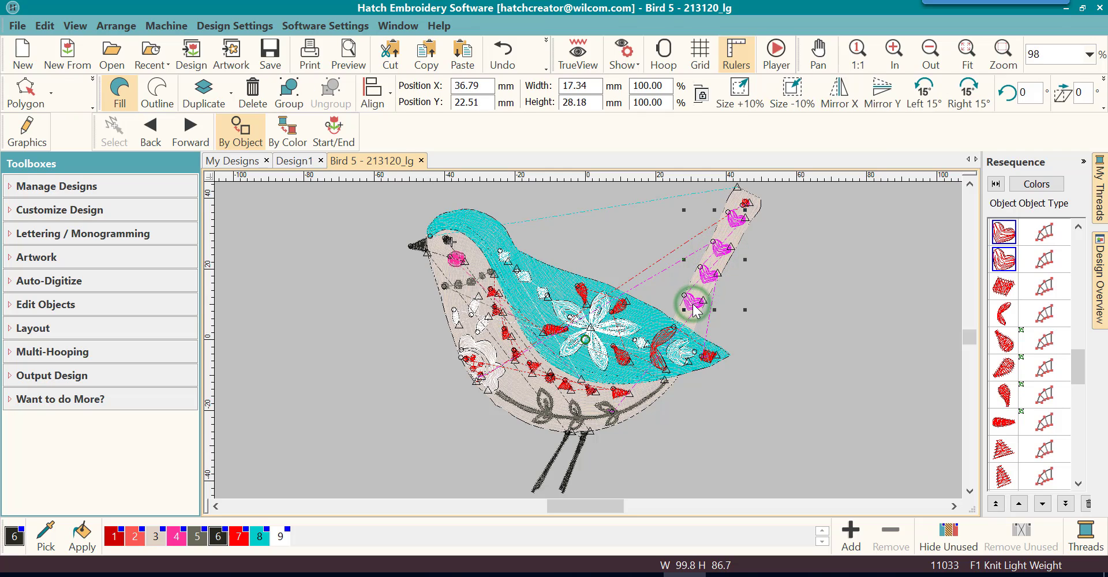
left_click(292, 92)
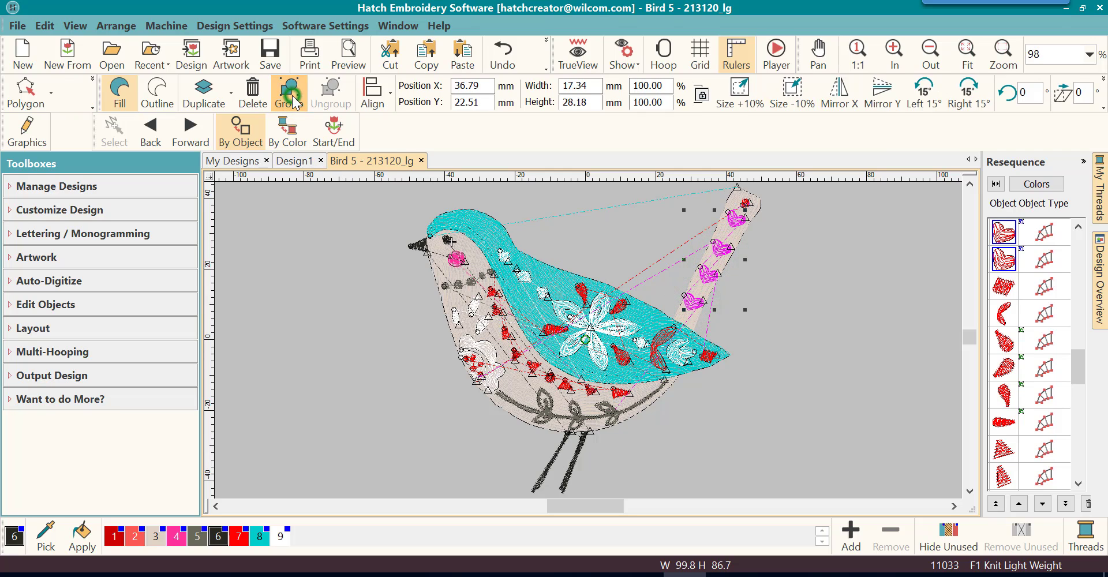
Step: Check the tail hearts group by reselecting it, ending with the hearts group selected
left_click(847, 447)
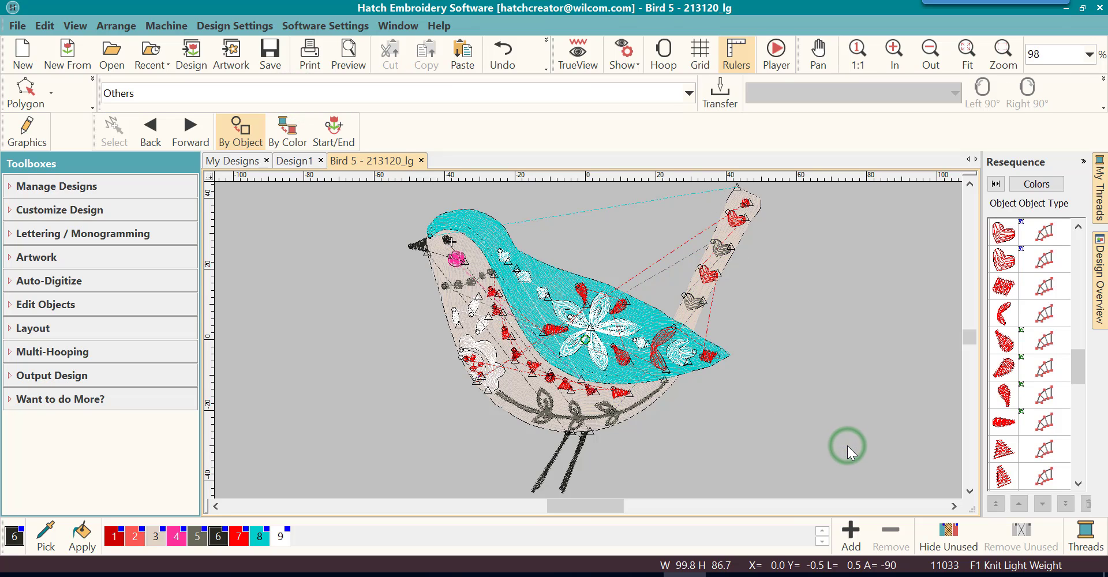
left_click(736, 218)
left_click(788, 354)
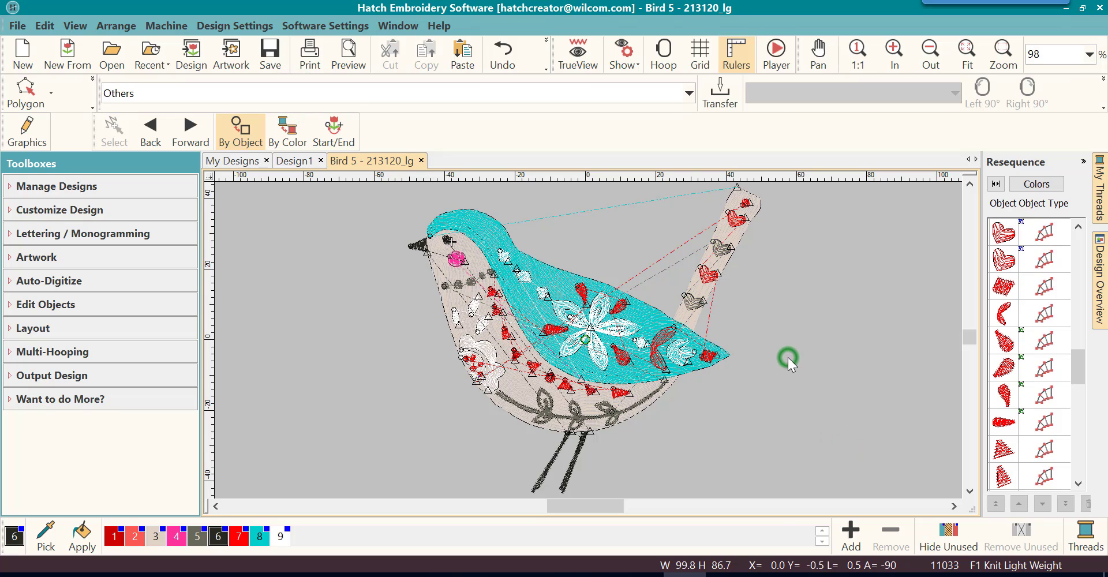
left_click(589, 328)
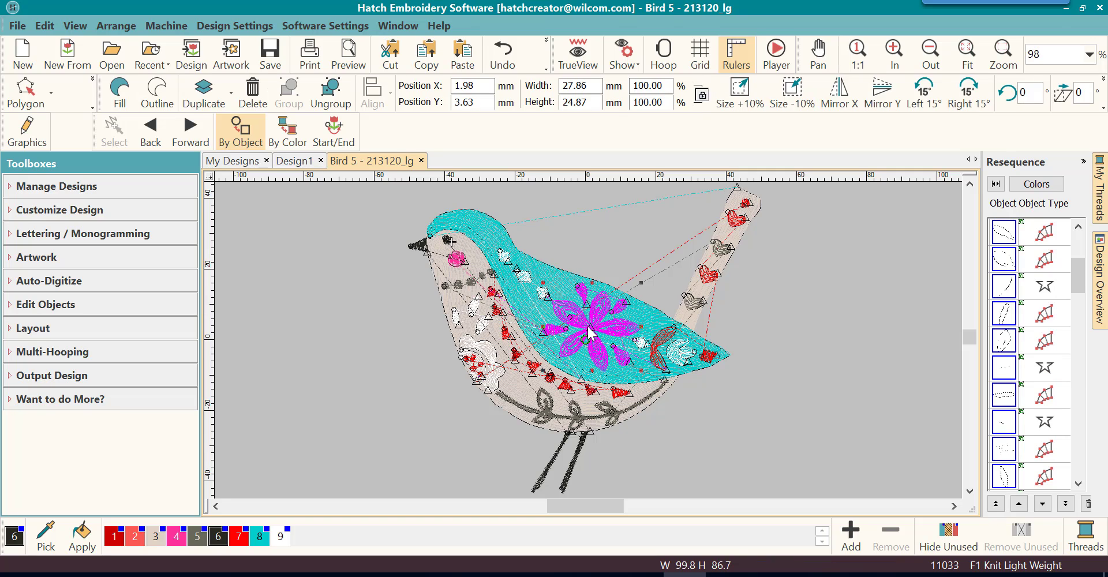
left_click(720, 250)
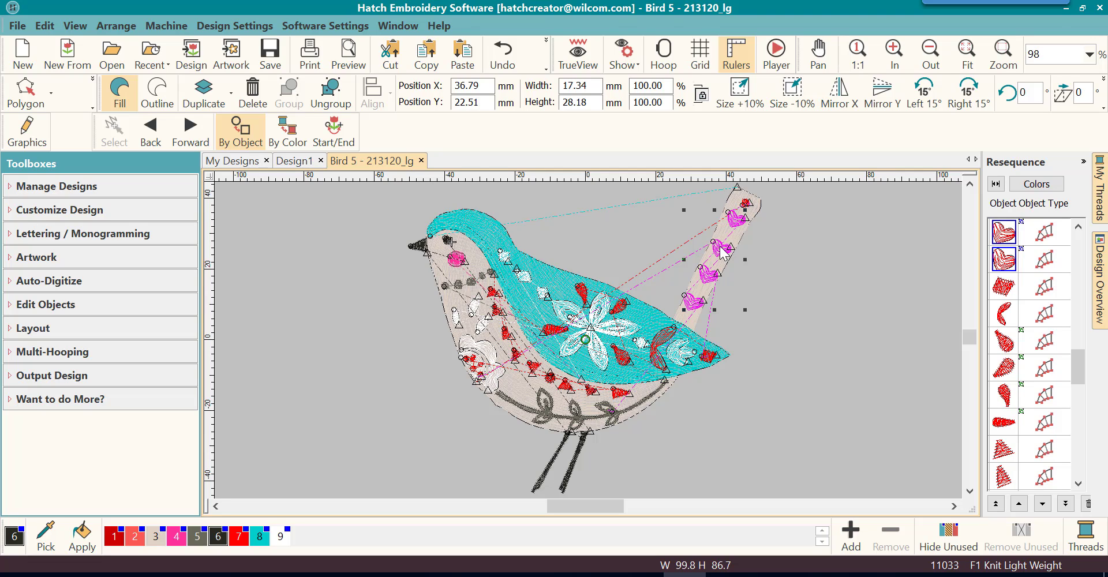
Step: Add the wing flower to the hearts selection and group them into one 57.41 × 45.40 mm object
left_click(596, 321, "ctrl")
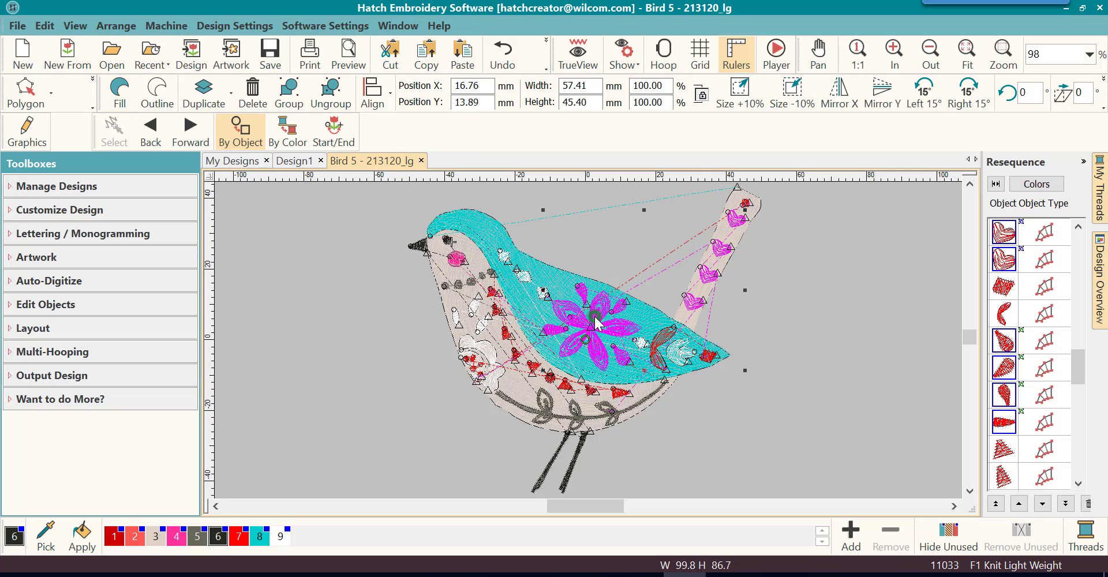
left_click(288, 98)
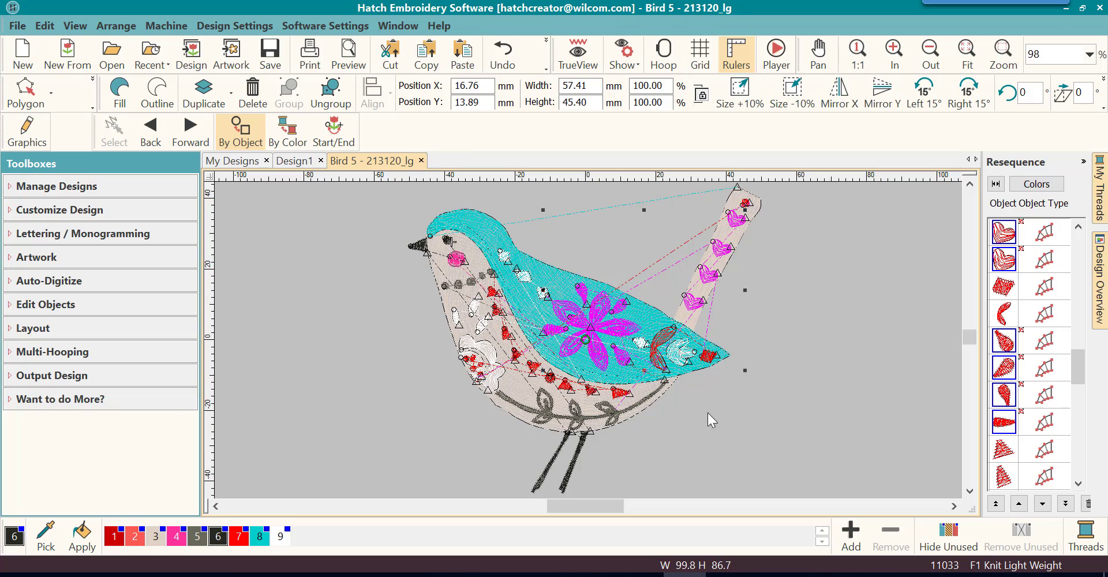
left_click(901, 411)
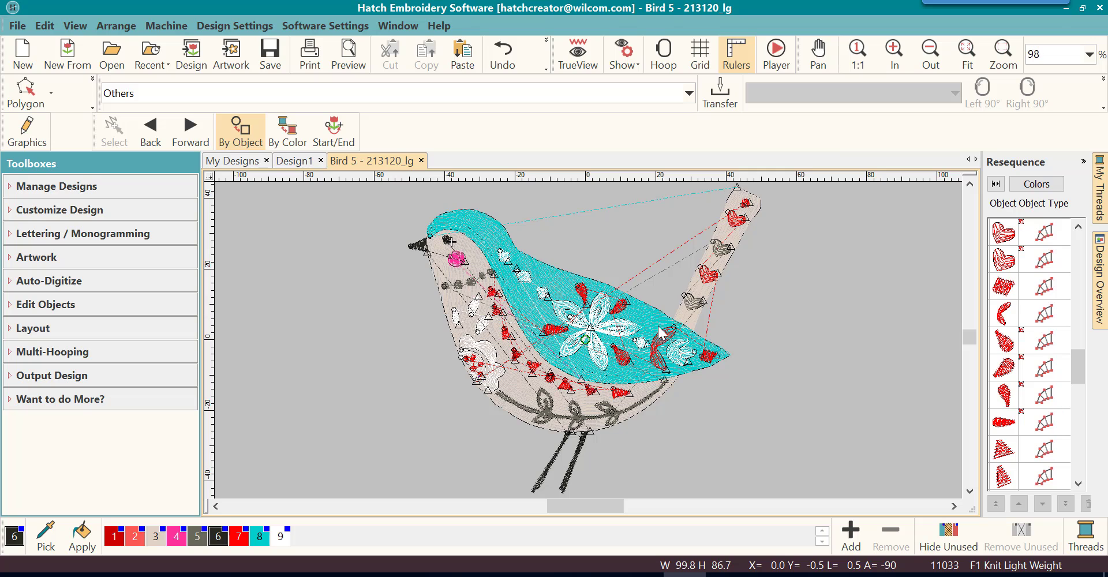
Step: Select the combined 57.41 × 45.40 mm flower-and-hearts group on the canvas
left_click(610, 324)
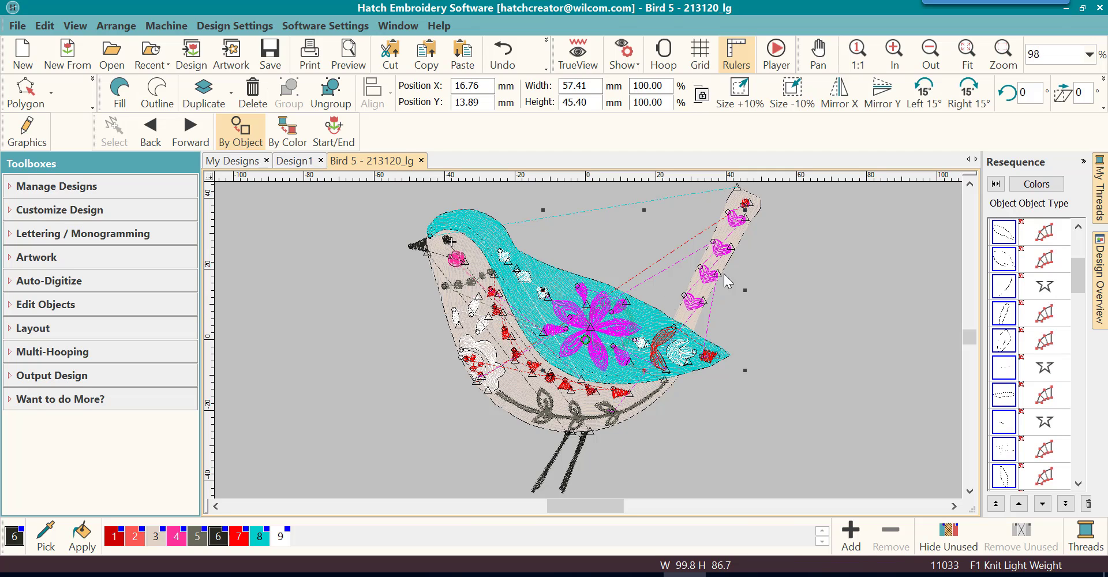
left_click(811, 301)
left_click(721, 248)
left_click(818, 296)
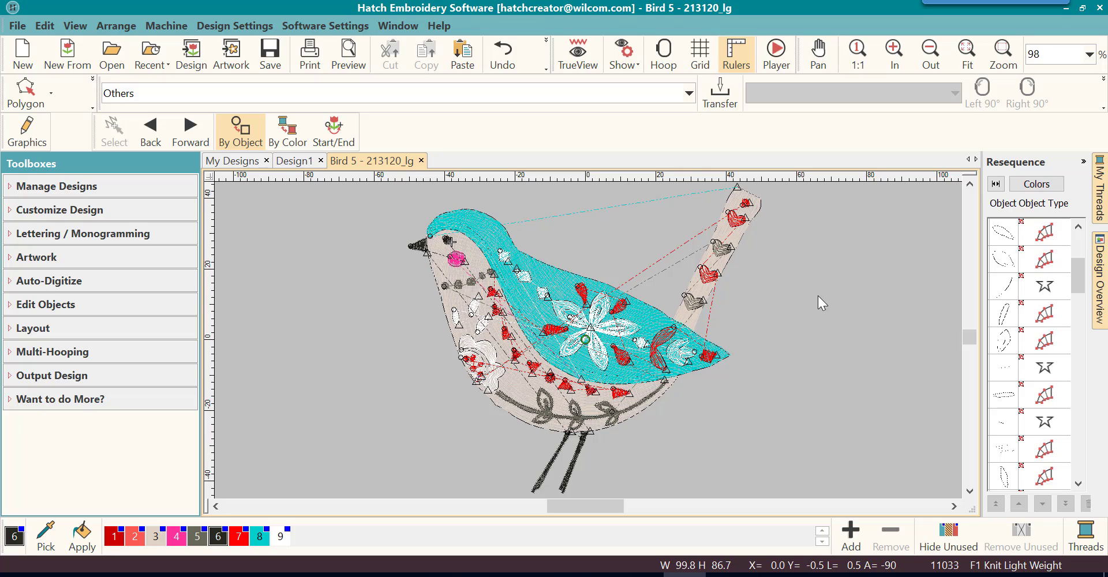
left_click(722, 250)
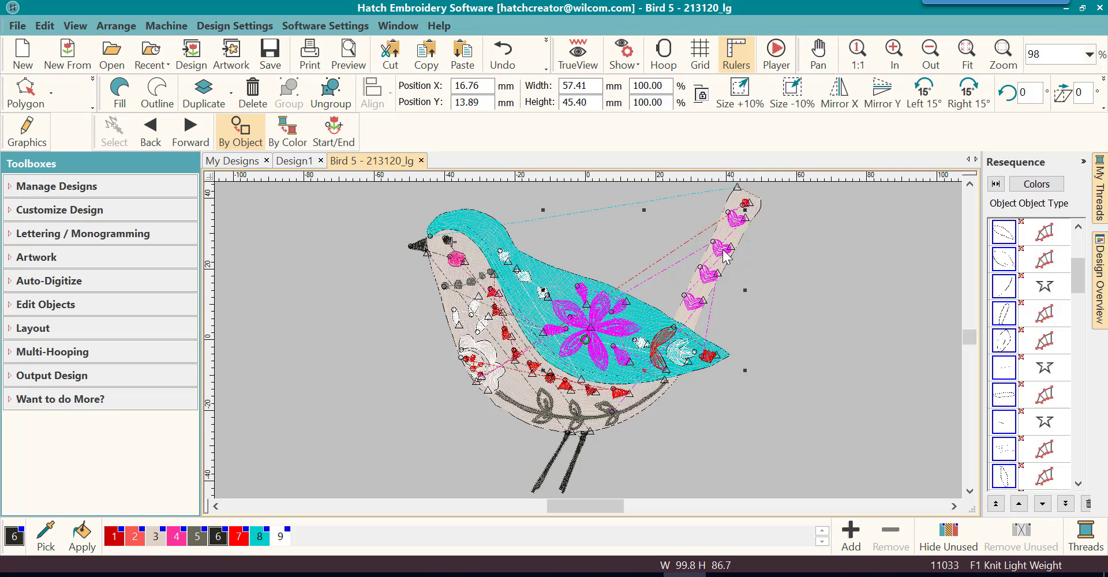
Step: Ungroup the combined group, confirm the flower and hearts groups are separate, and select the flower
left_click(329, 89)
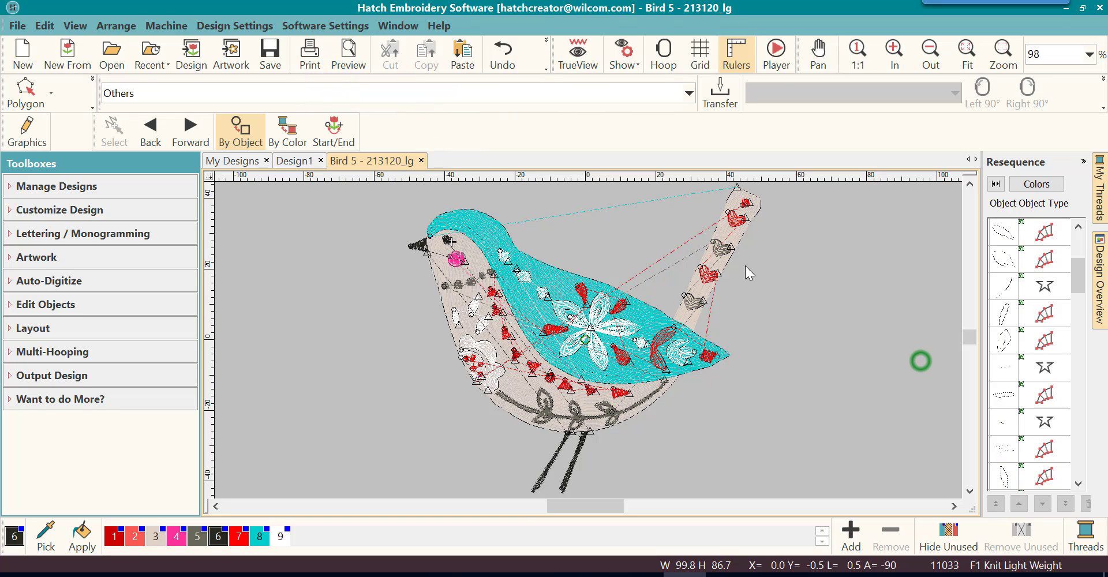
left_click(920, 361)
left_click(717, 250)
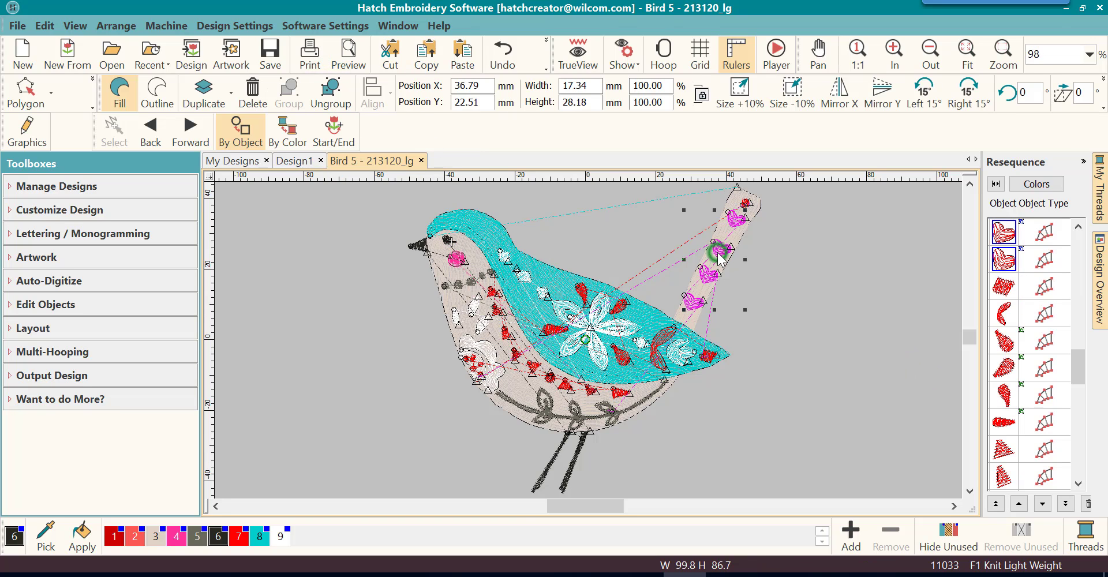
left_click(598, 317)
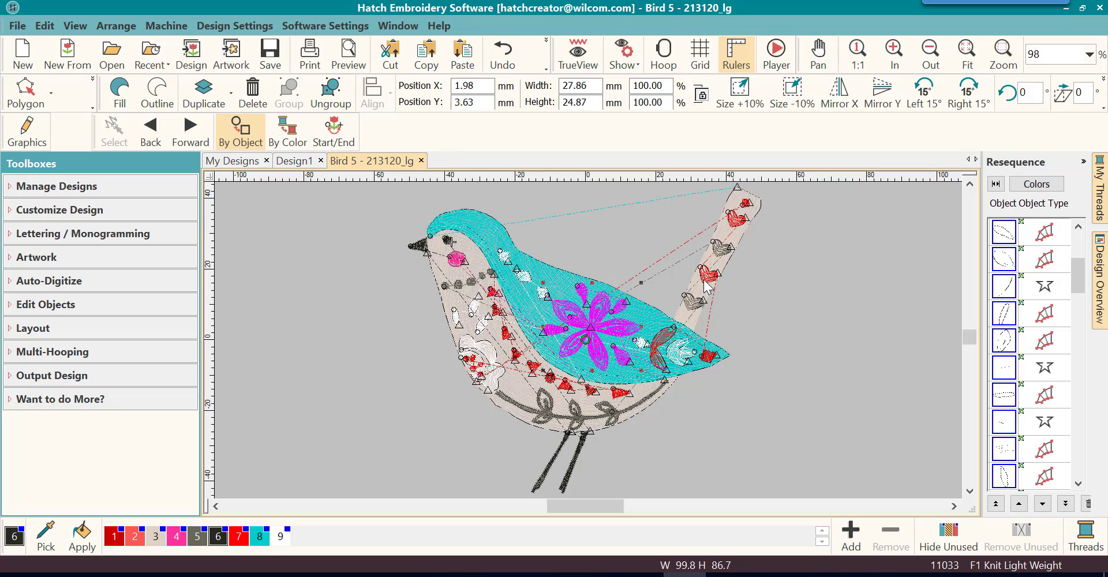
left_click(705, 286)
left_click(600, 314)
left_click(697, 319)
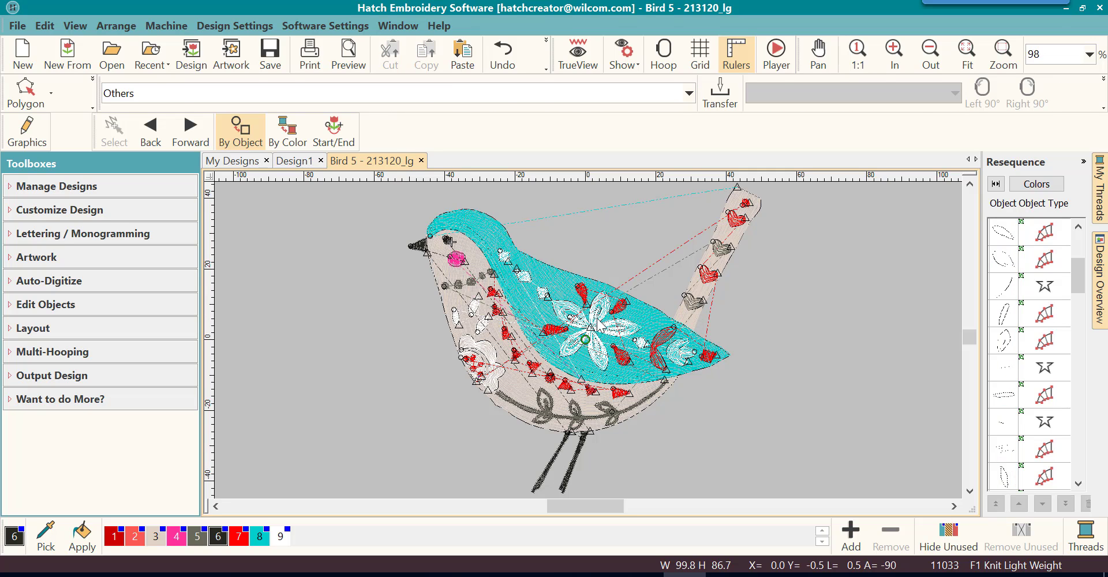
left_click(597, 319)
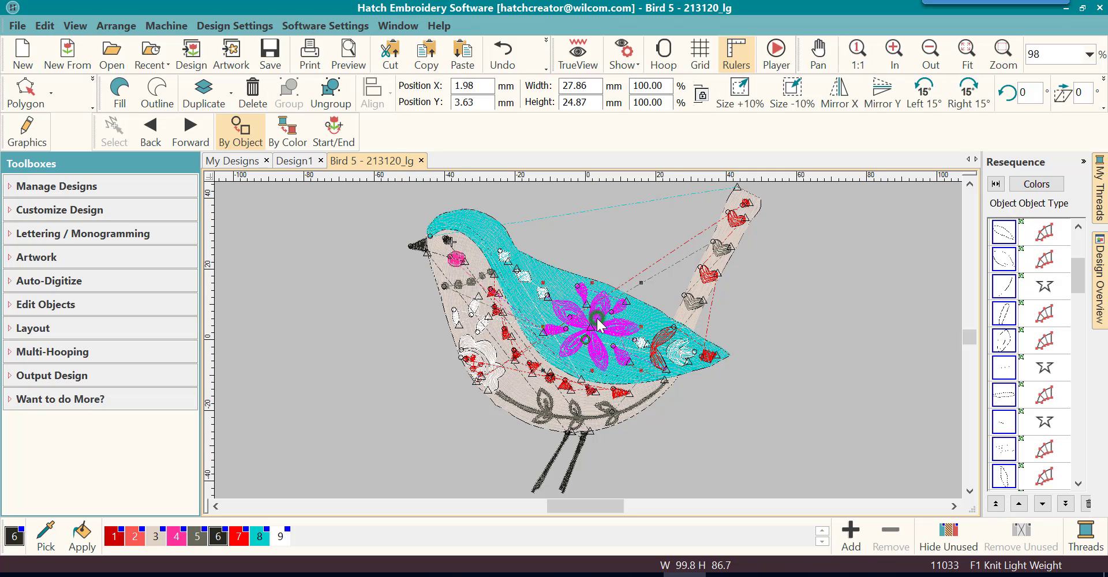
Step: Ungroup the wing flower into separate petals and confirm one red petal selects alone
left_click(332, 86)
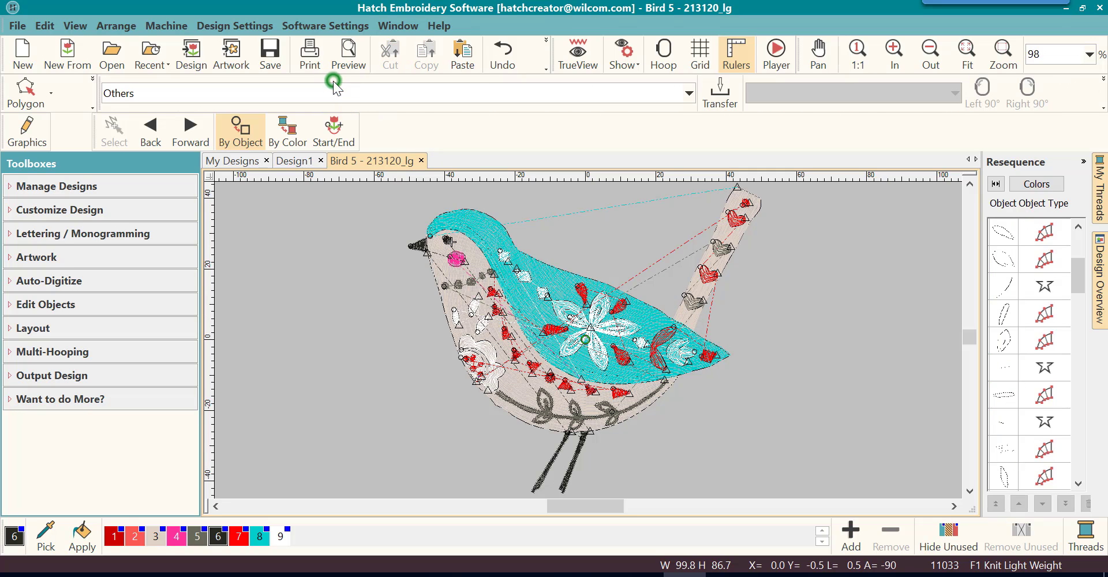
left_click(581, 291)
left_click(760, 307)
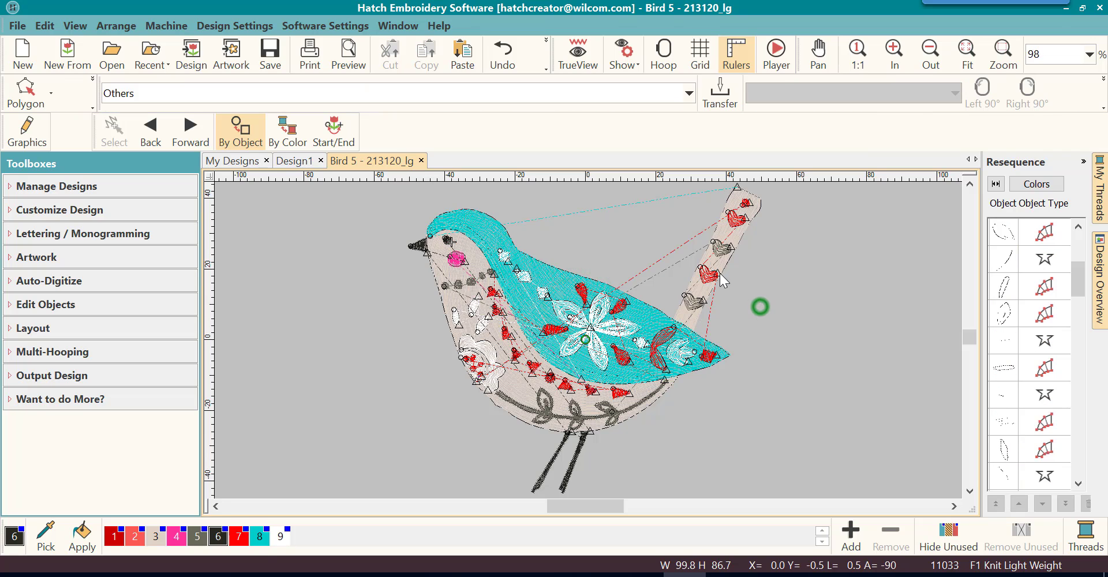
Step: Ungroup the tail hearts into individual hearts and confirm a single heart selects alone
left_click(718, 252)
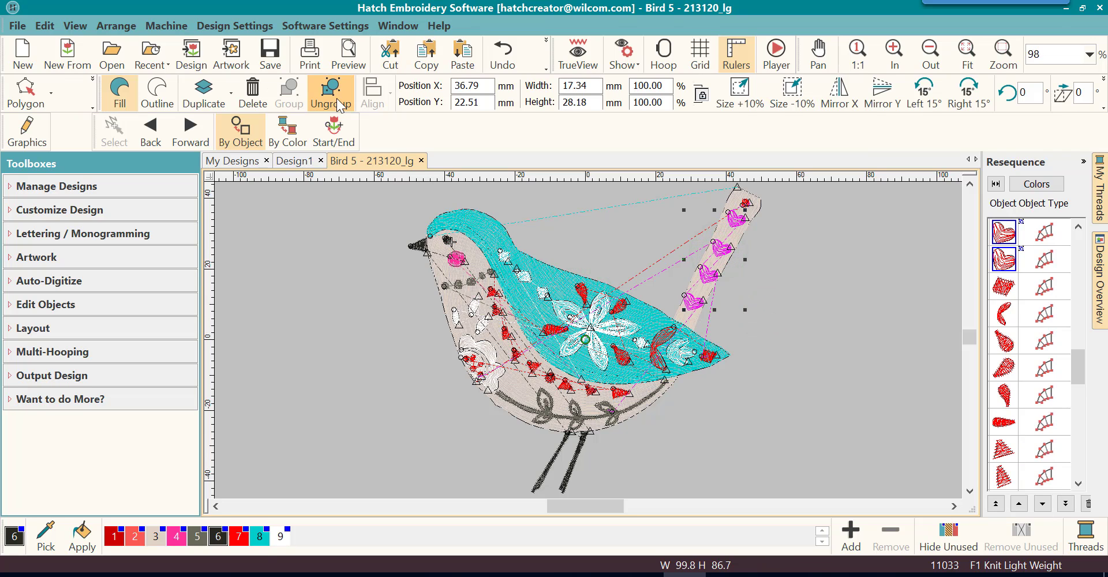
left_click(337, 98)
left_click(721, 247)
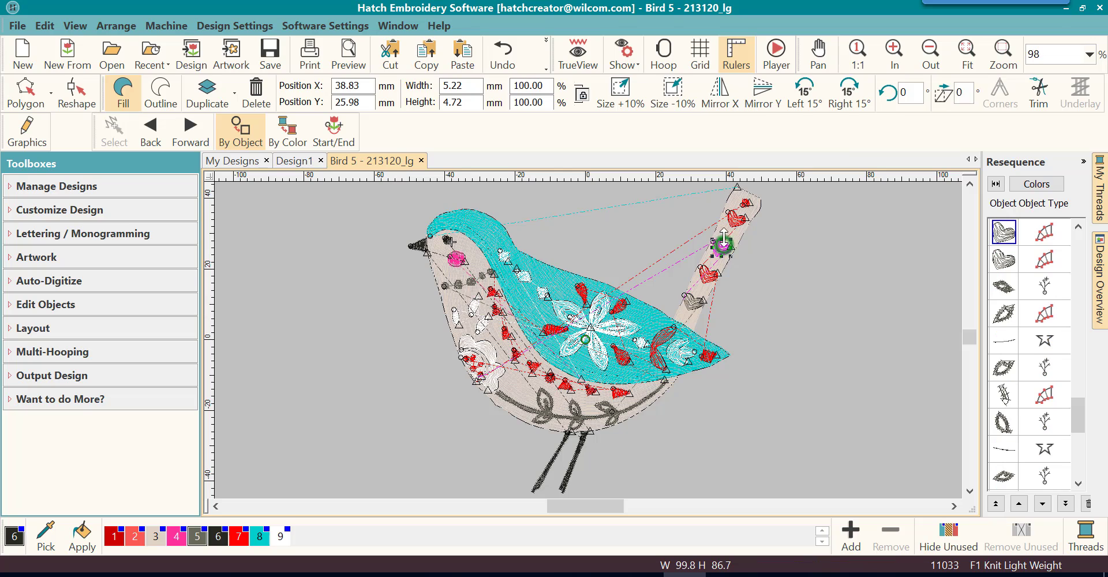
left_click(832, 280)
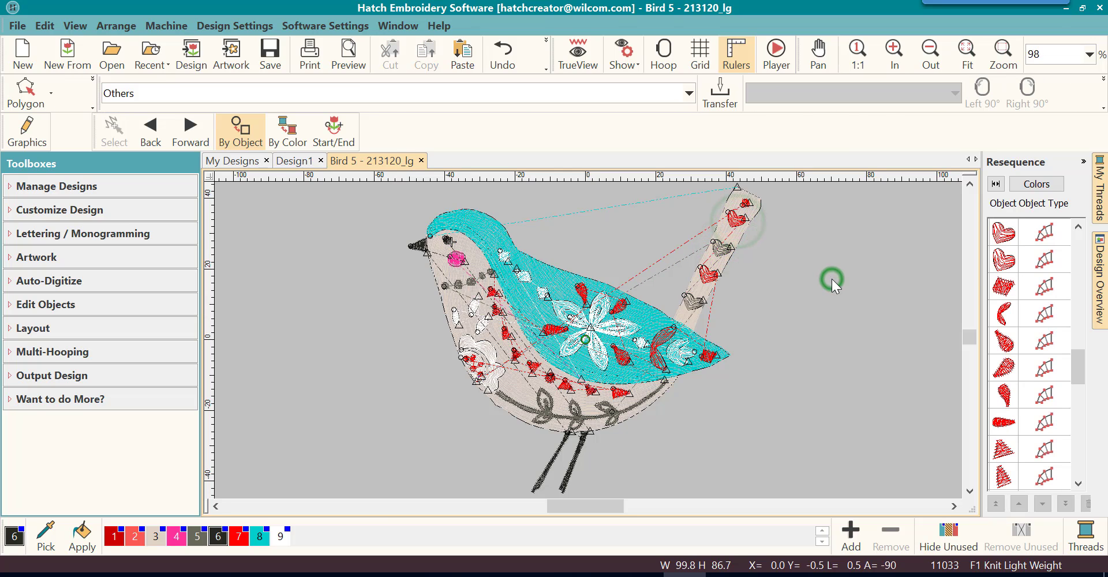
left_click(722, 253)
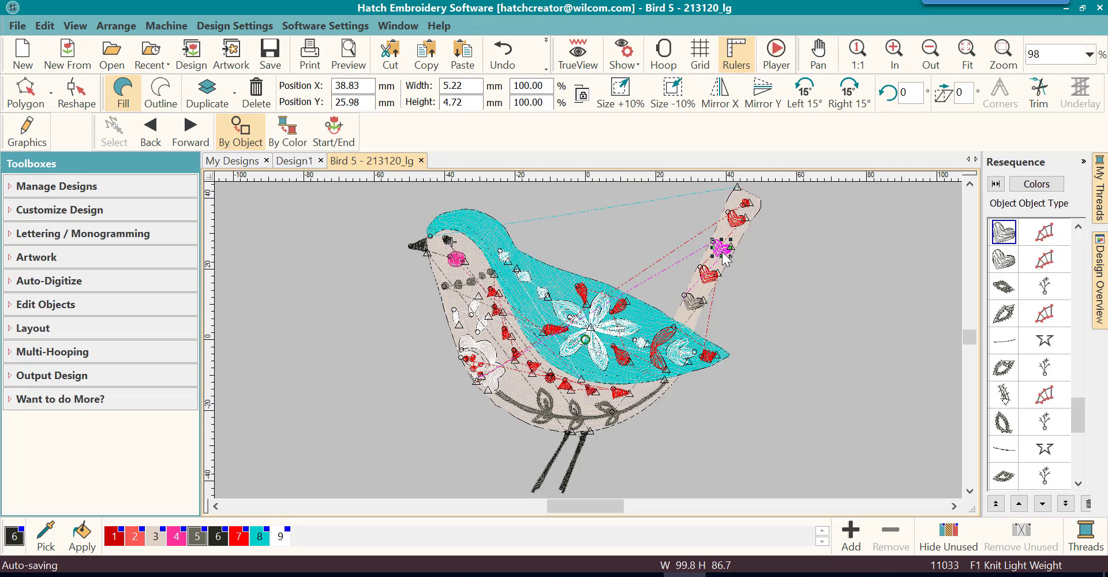
left_click(797, 247)
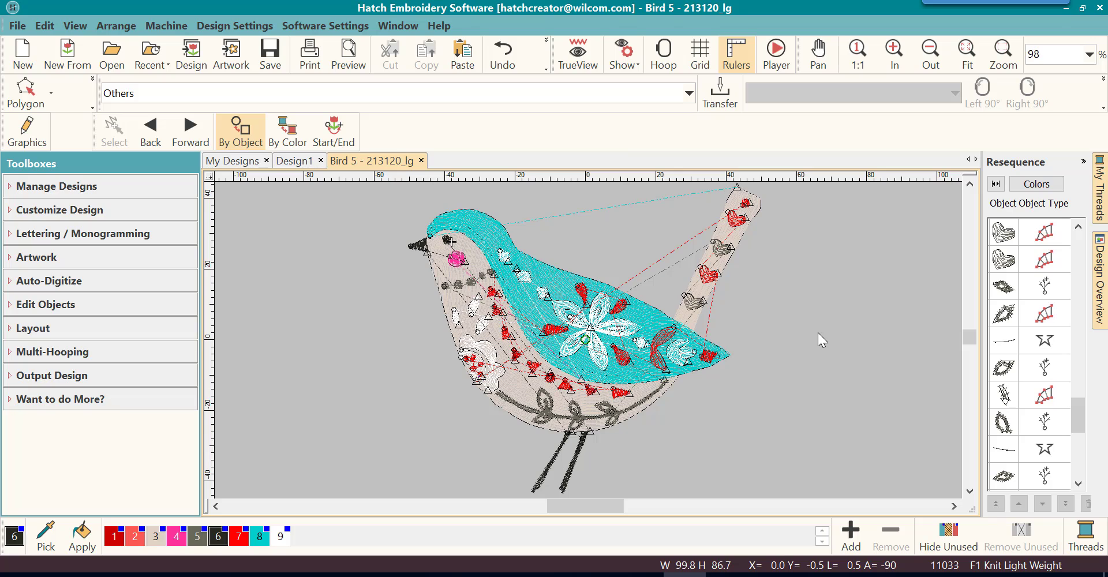
left_click(720, 253)
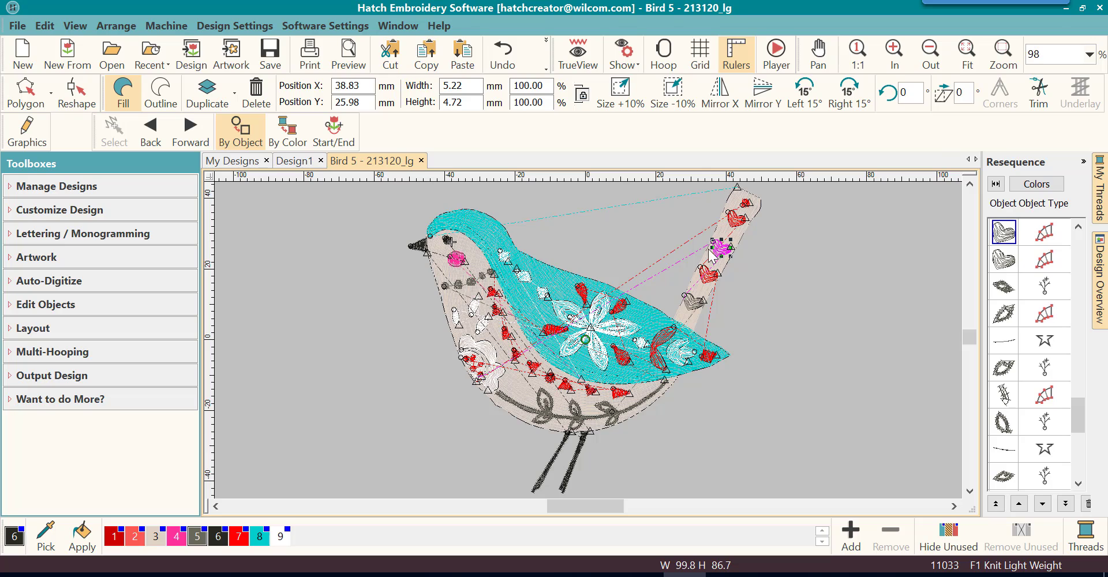
Step: Deselect everything via Edit > Deselect All, then select a tail heart and clear it with Esc twice
left_click(51, 24)
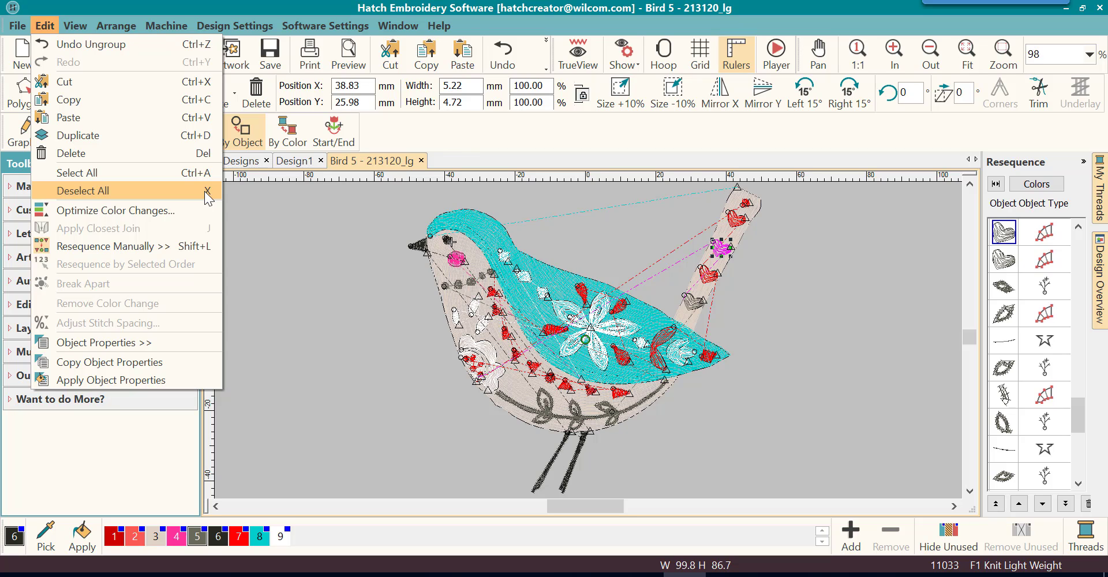
left_click(819, 304)
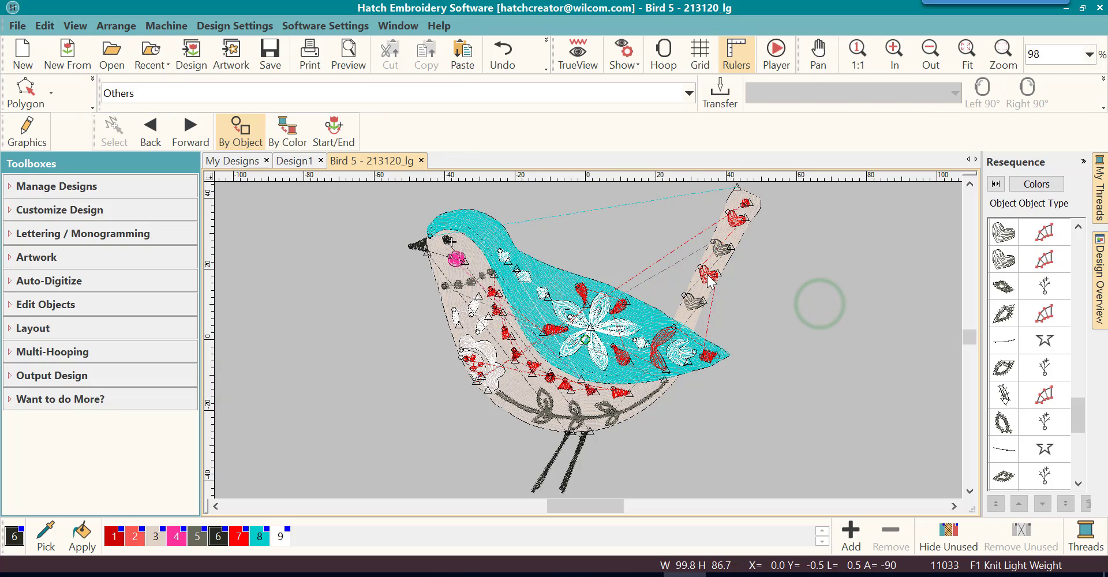
left_click(708, 274)
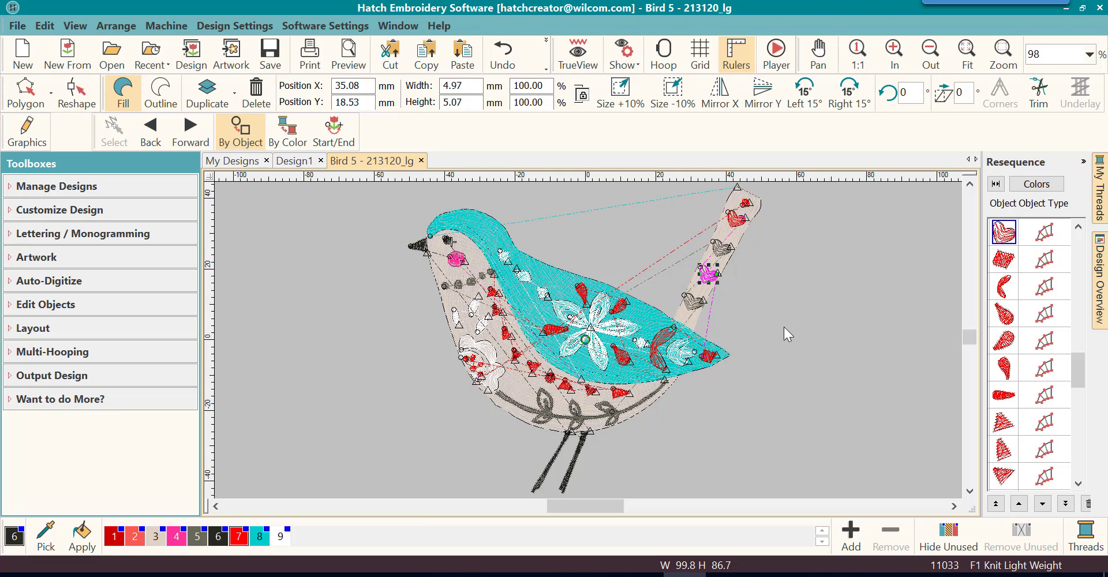
key("Escape")
left_click(721, 254)
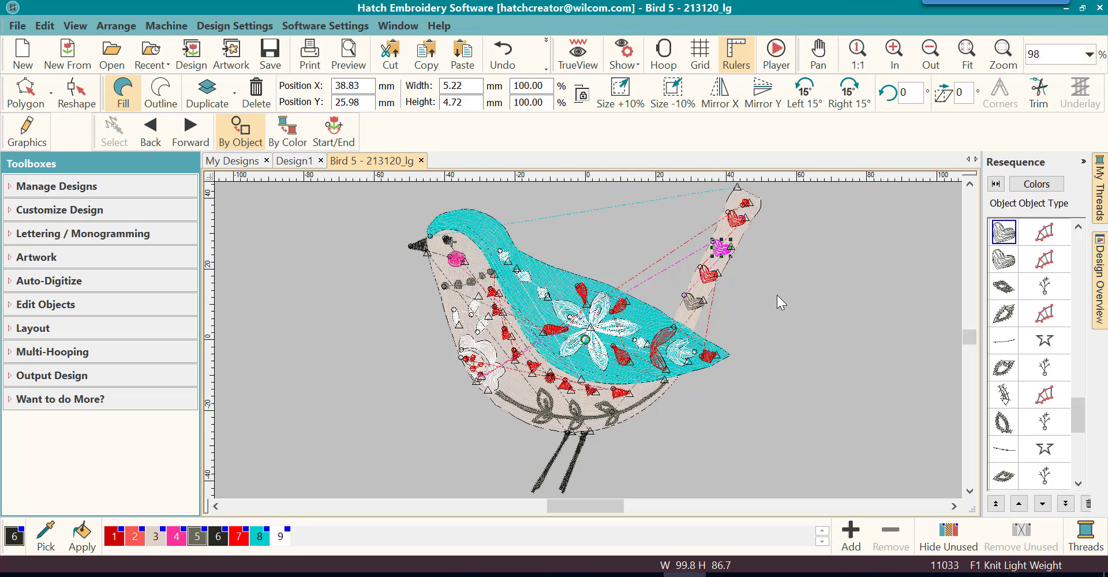
key("Escape")
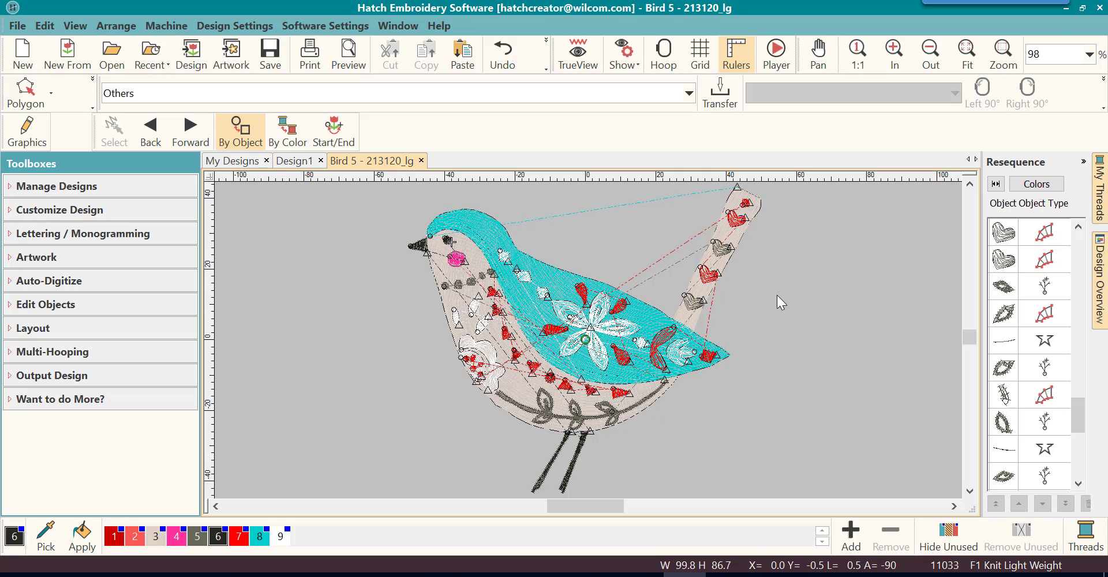